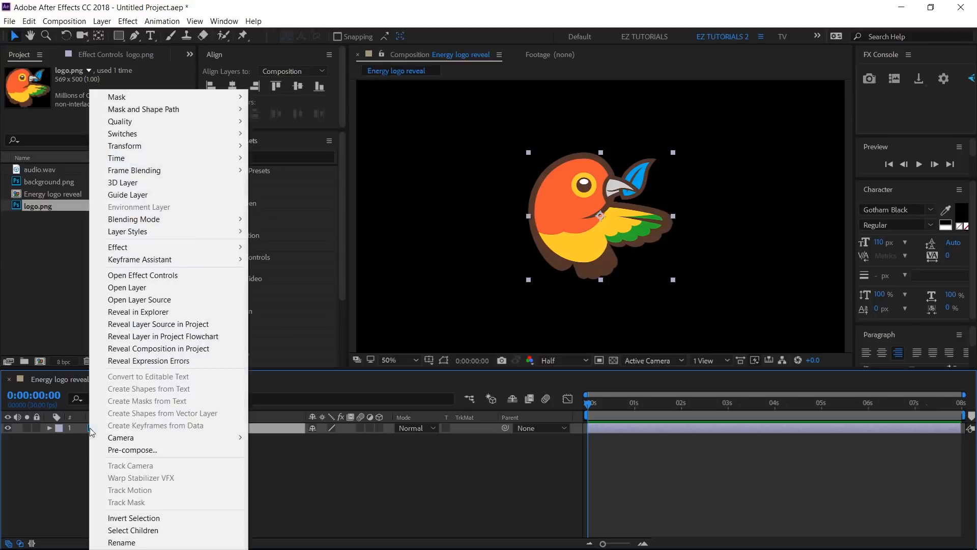
Pre-compose the logo.png layer as "Logo", moving all attributes into the new composition.
click(121, 454)
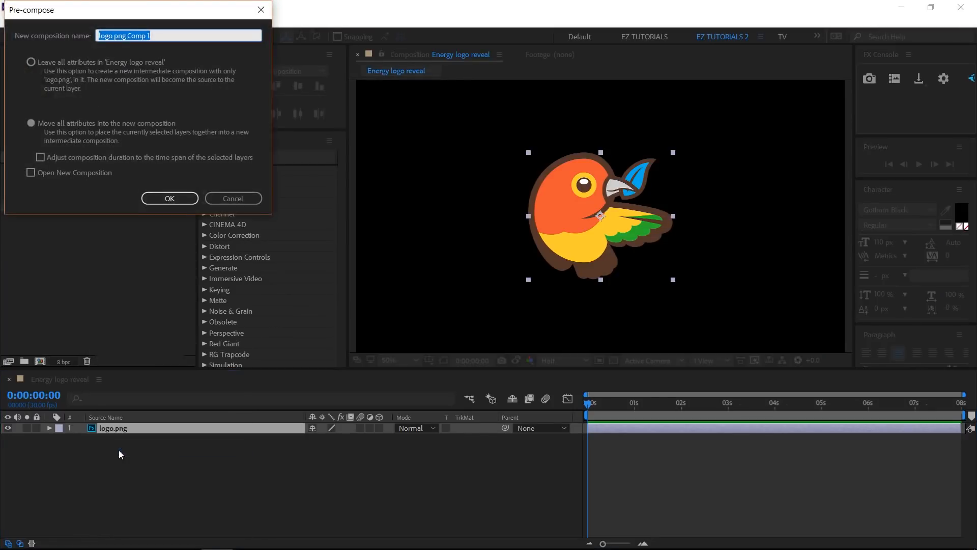
text(Logo)
click(32, 123)
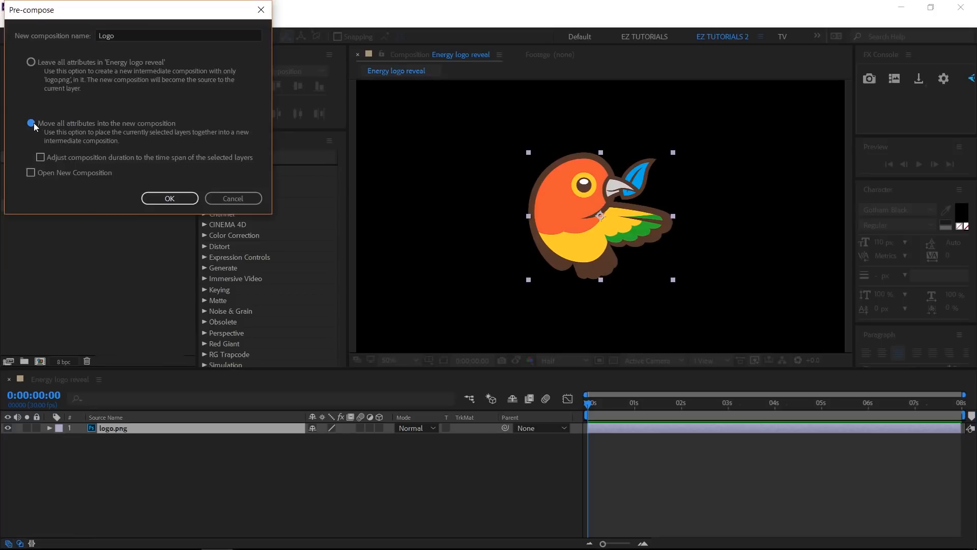
click(157, 196)
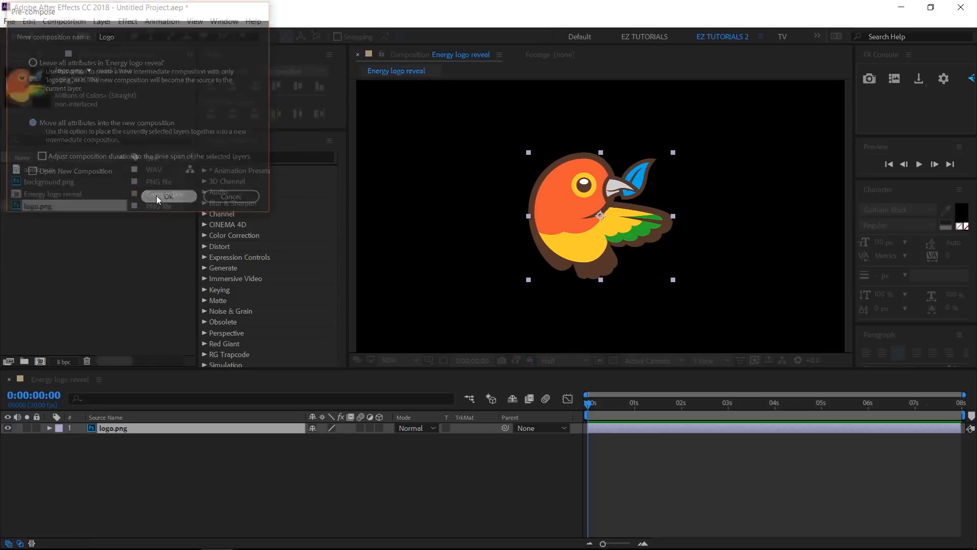
Create a 1920 x 1080 px solid named "Fractal" above the Logo layer.
right_click(161, 477)
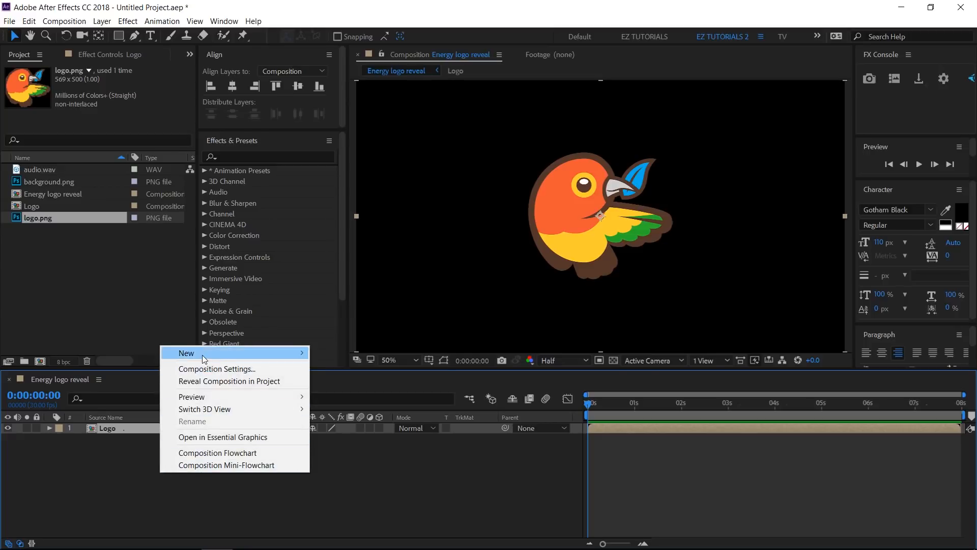
mouse_move(203, 355)
click(357, 384)
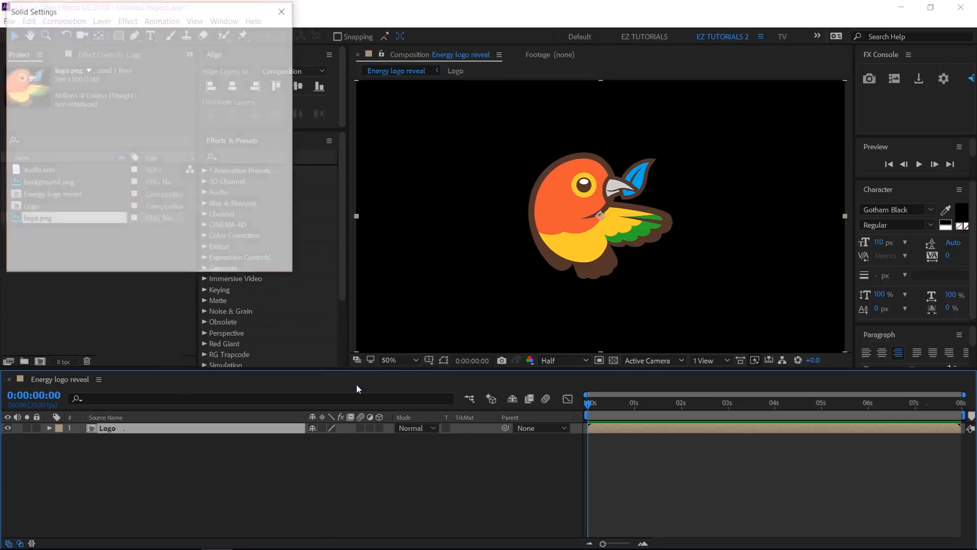
text(Fractal)
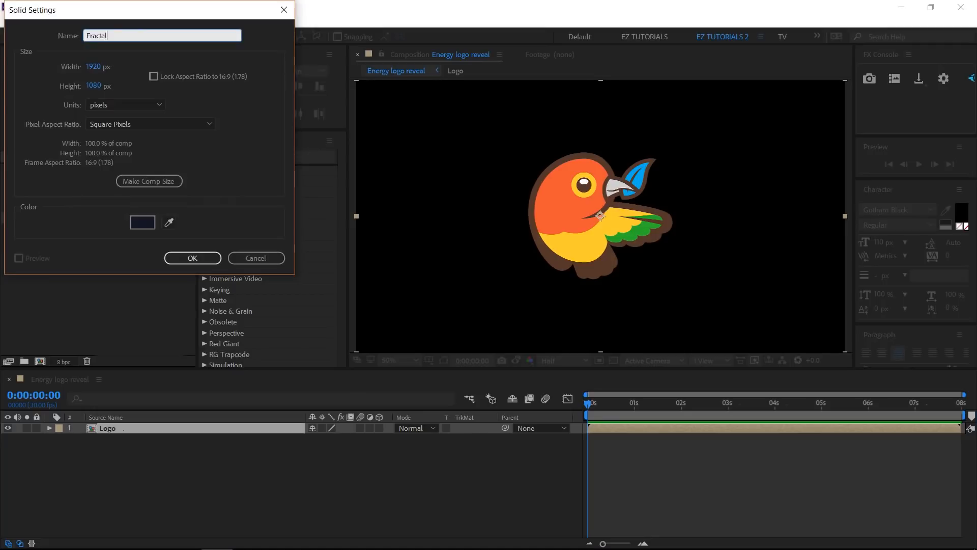
click(207, 258)
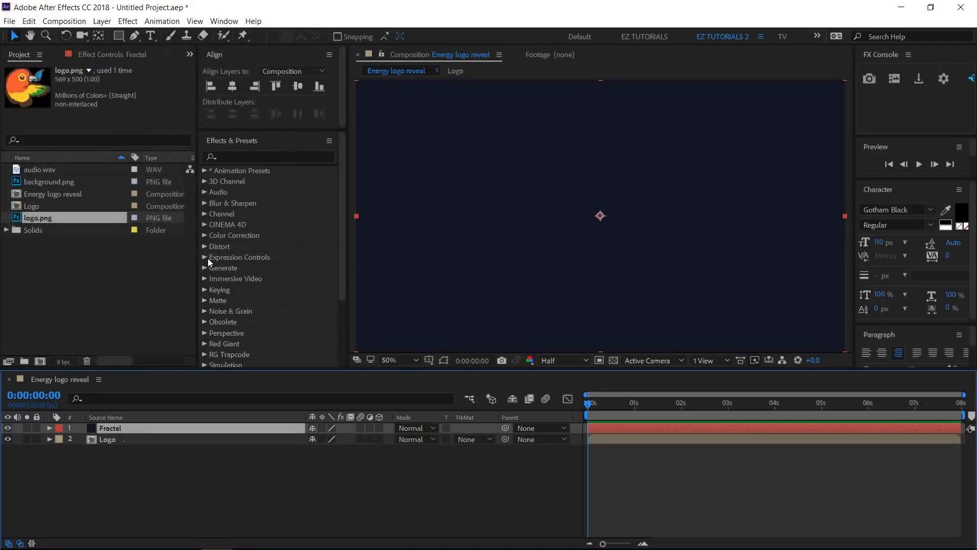
Find the Fractal Noise effect and apply it to the Fractal layer.
click(270, 156)
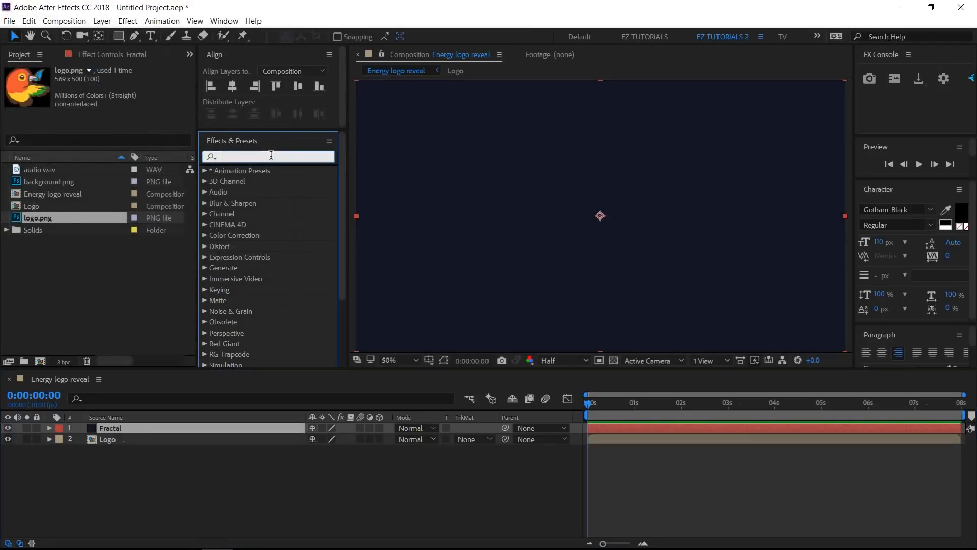
text(fractal)
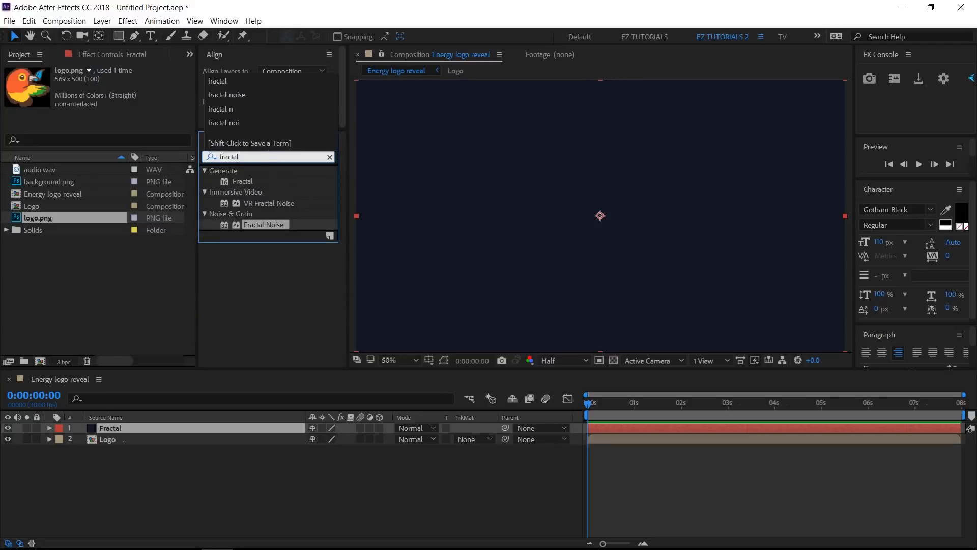
drag(267, 204, 194, 428)
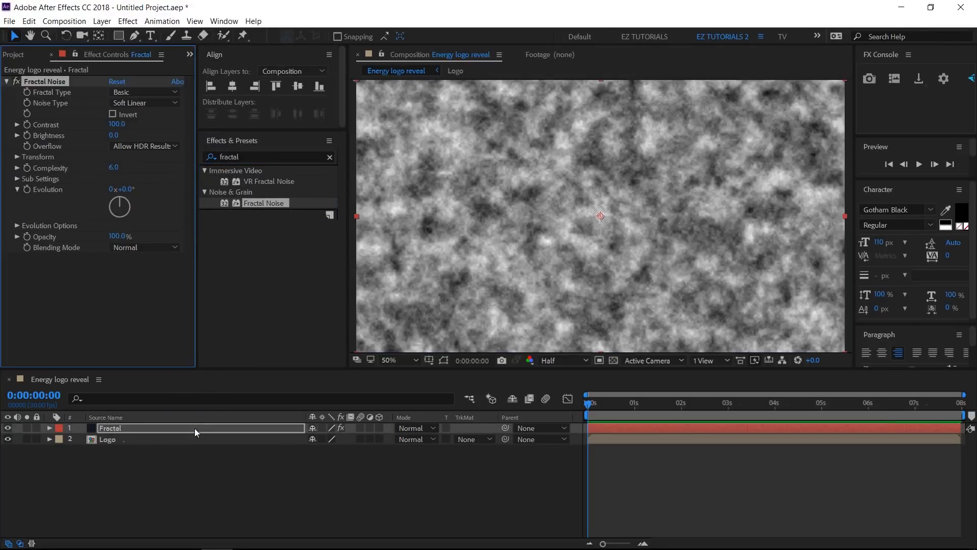
Set Fractal Noise Contrast to 500 and keyframe its Brightness at -400 at the start of the timeline.
click(117, 123)
text(500)
key(Return)
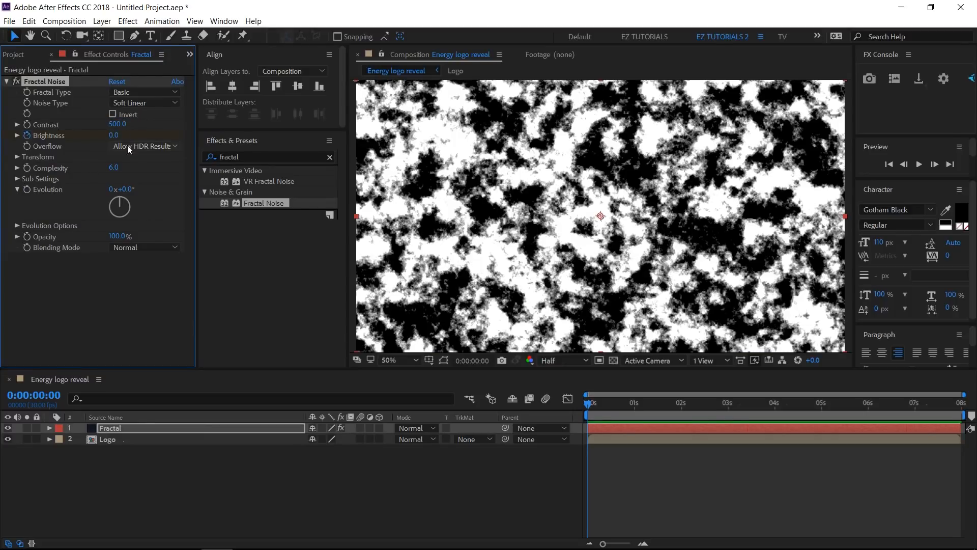
click(114, 134)
text(-400)
key(Return)
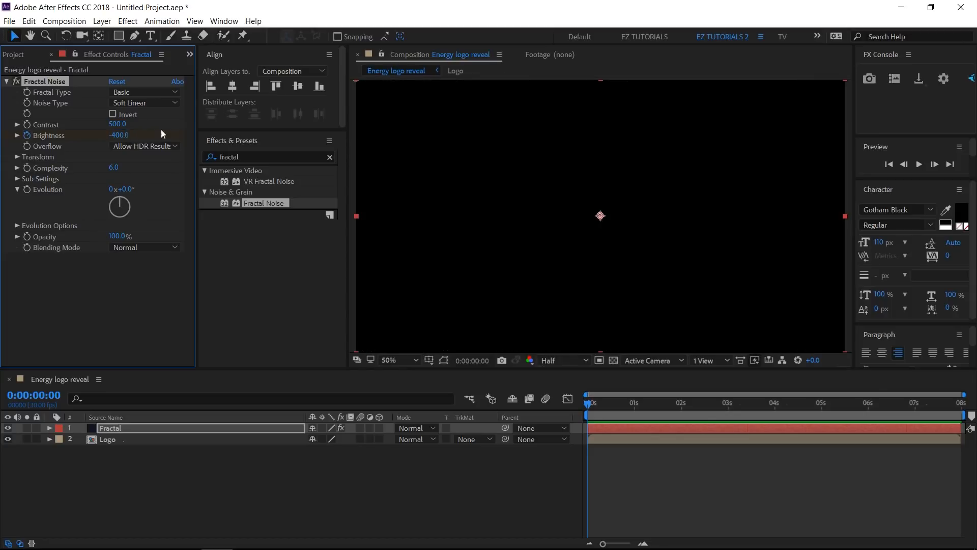
Add a Fractal Noise Brightness keyframe of 300 at 0:00:07:00.
click(915, 415)
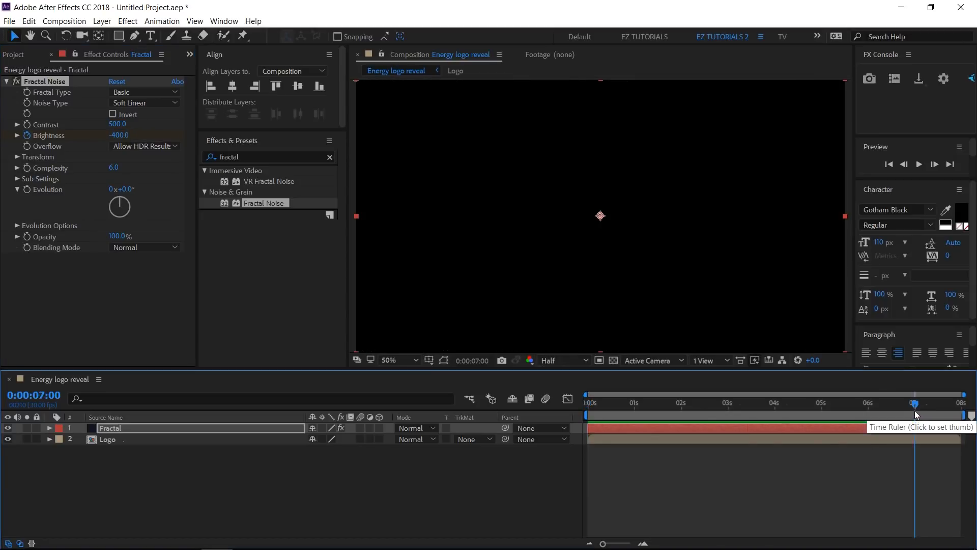
click(116, 137)
text(300)
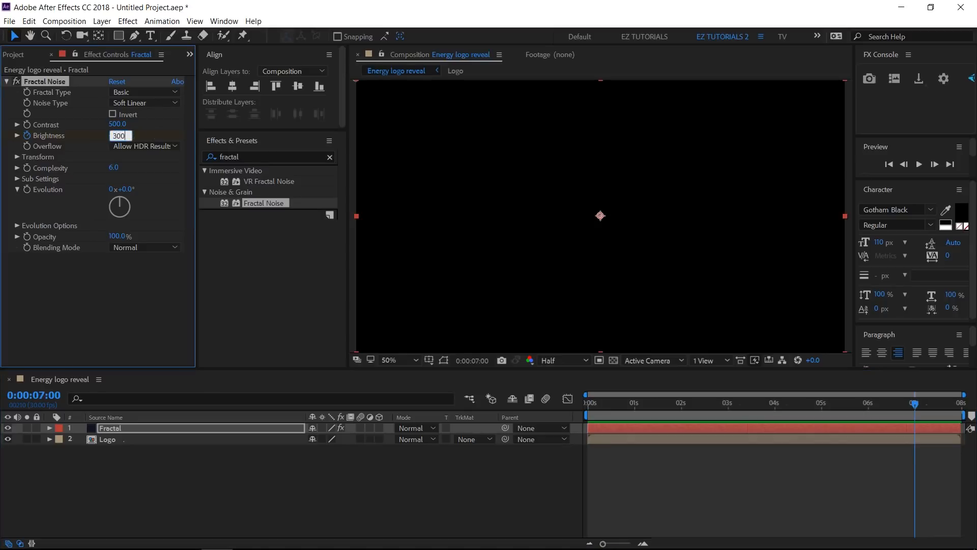
key(Return)
Apply the Find Edges effect to the Fractal layer after Fractal Noise and enable its Invert option.
click(329, 157)
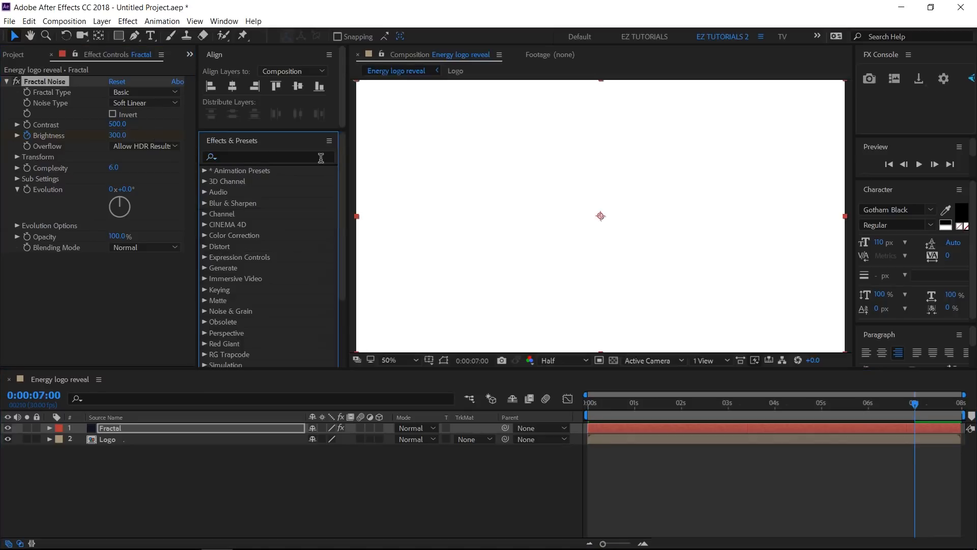
click(320, 158)
text(find)
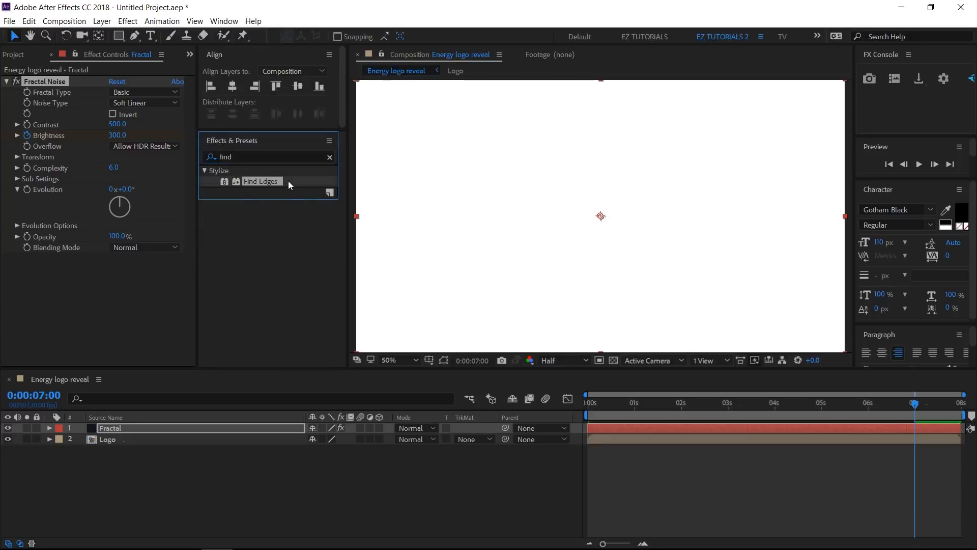
drag(288, 181, 136, 299)
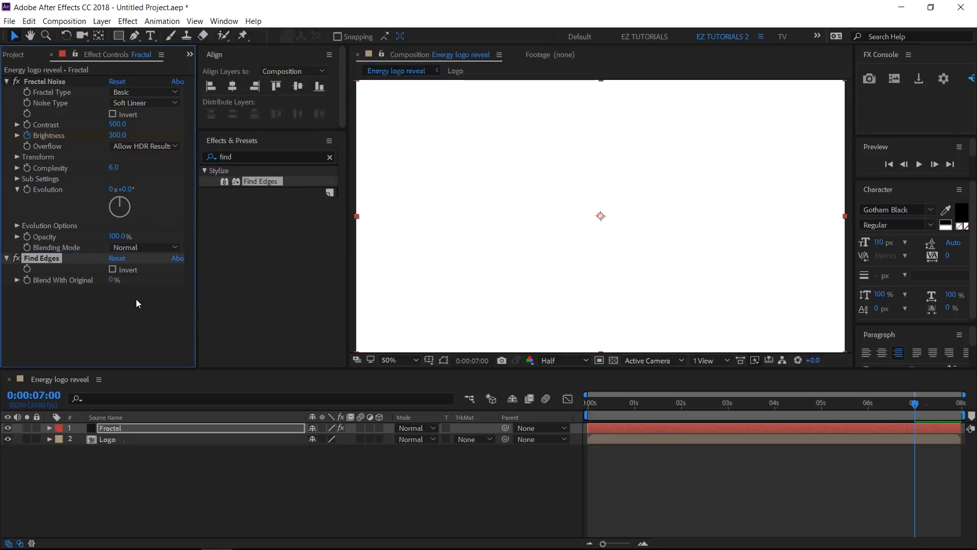
click(113, 270)
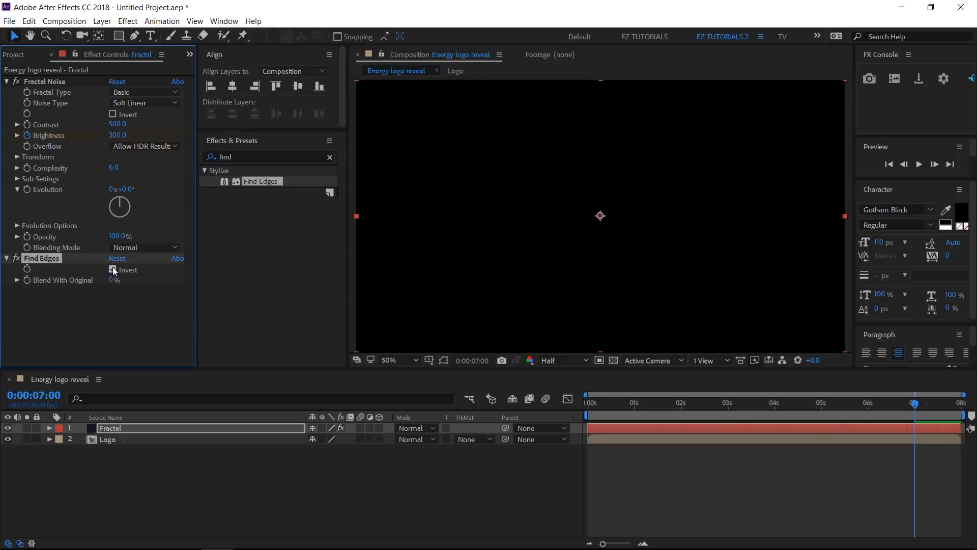
Set the Logo layer's track matte to Luma Matte "Fractal" and duplicate the Fractal and Logo layers.
click(464, 443)
click(476, 492)
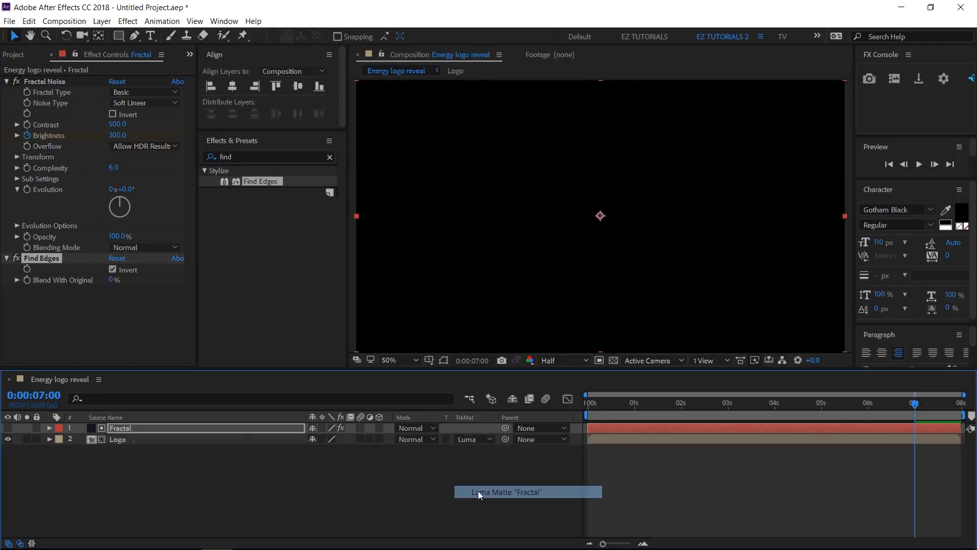
drag(221, 467, 218, 429)
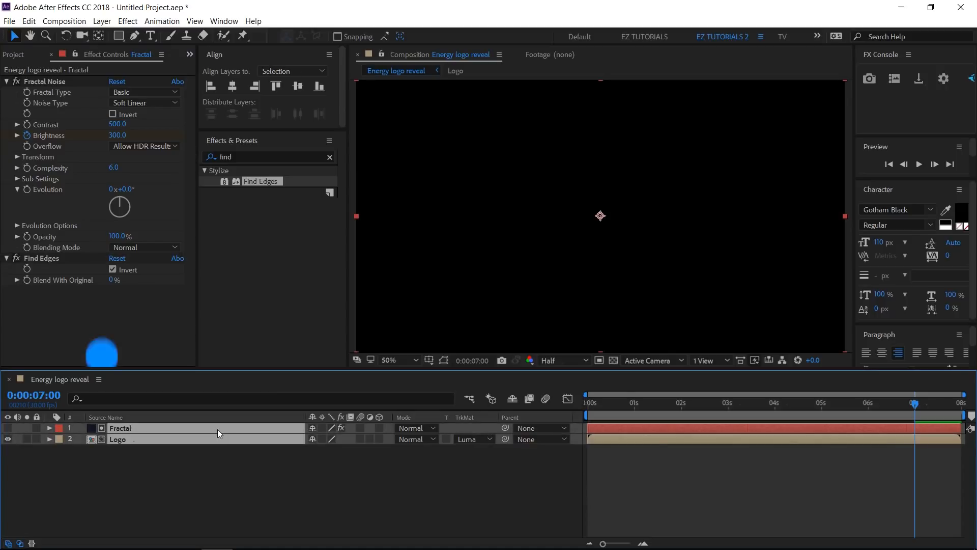
key(ctrl+d)
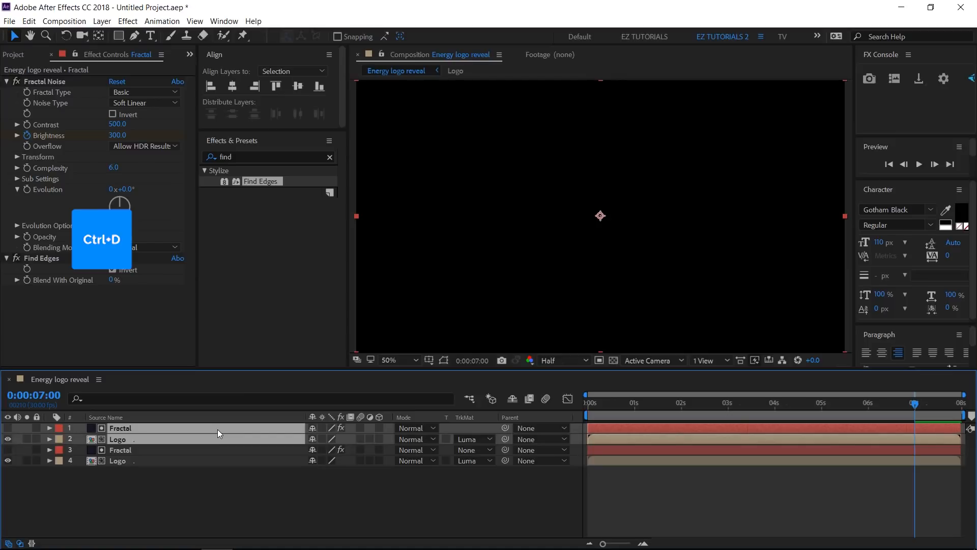
Pre-compose the duplicated upper Fractal and Logo layers into a composition named "Emitter".
right_click(217, 429)
click(249, 449)
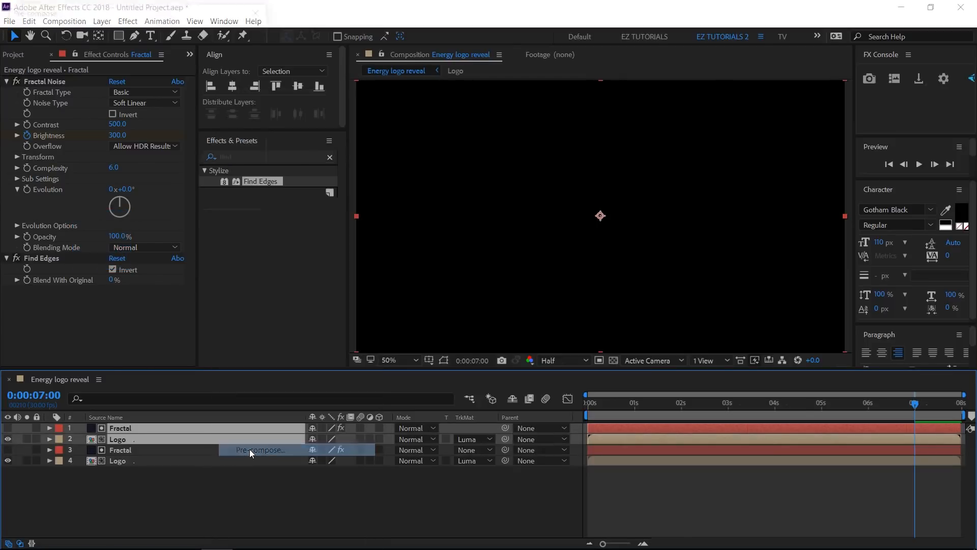
text(E)
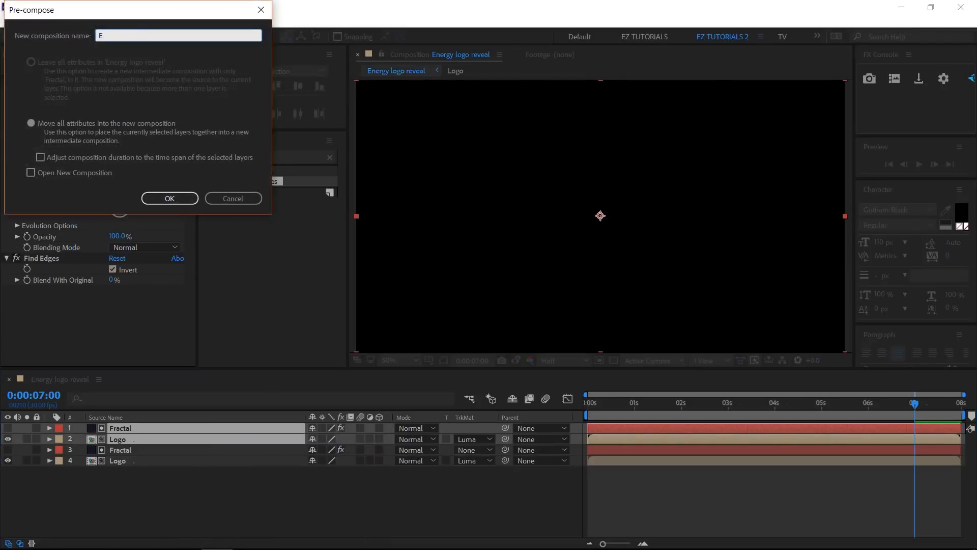
text(mitter)
click(184, 201)
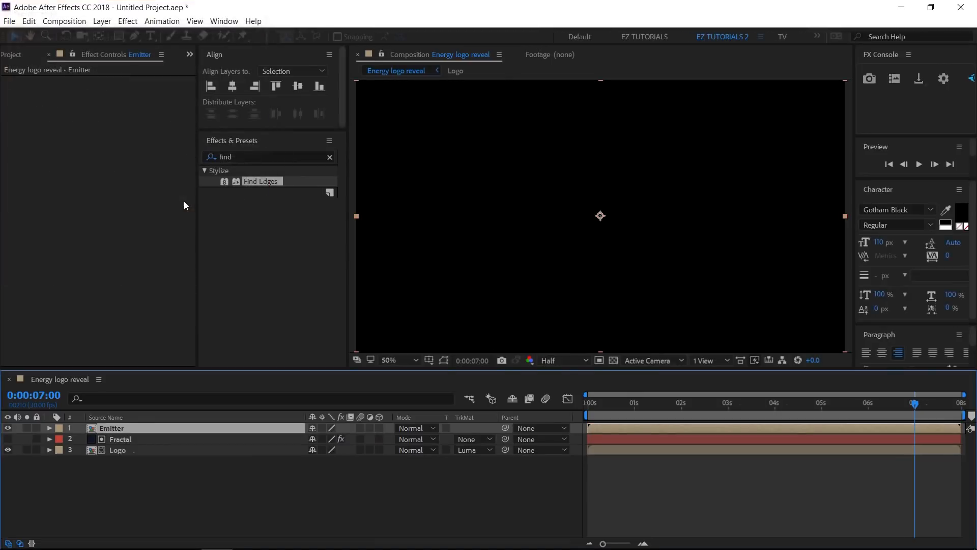
Make the Emitter, Fractal and Logo layers 3D, and delete the Find Edges effect from the remaining Fractal layer.
click(380, 429)
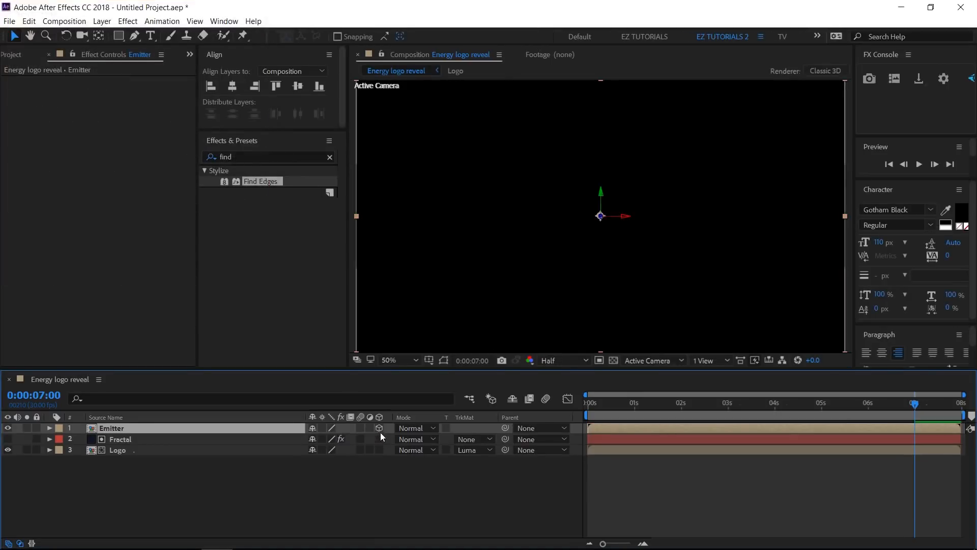
click(380, 439)
click(191, 439)
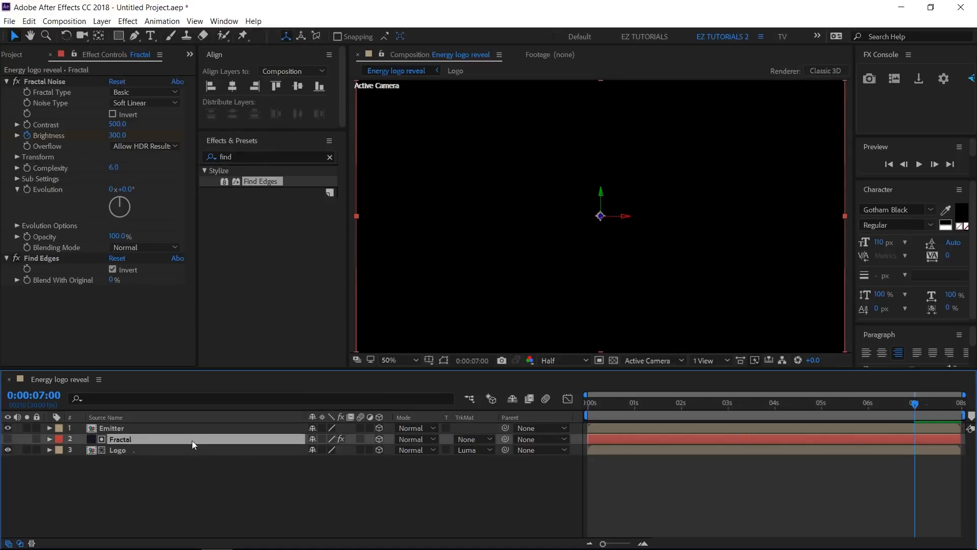
click(54, 259)
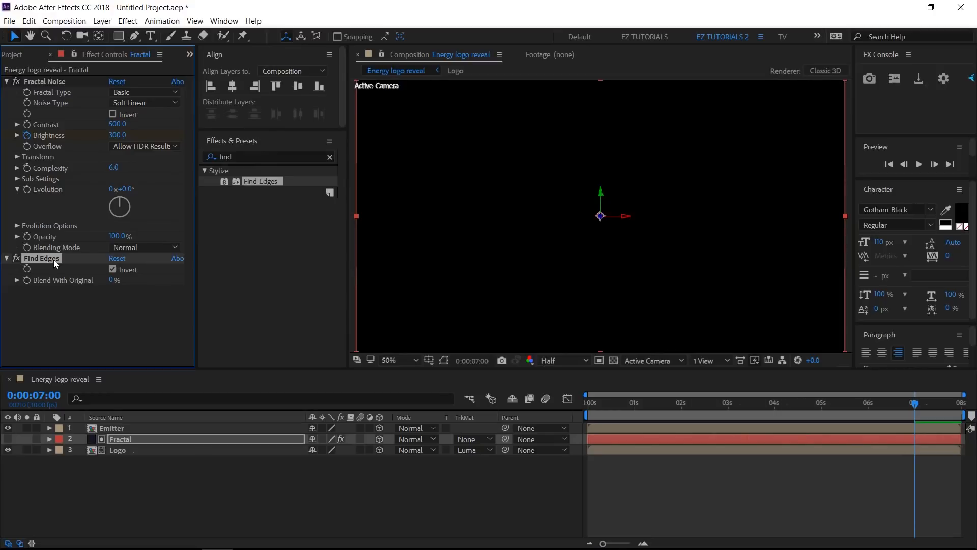
key(Delete)
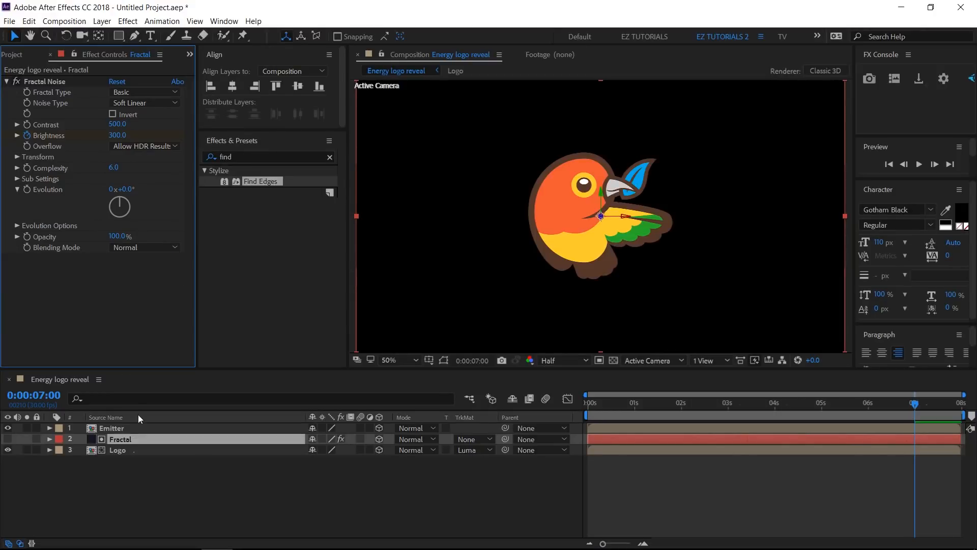
With the playhead at 0:00:04:01, create a 1920 x 1080 px solid named "Particles" above the Emitter layer.
click(138, 427)
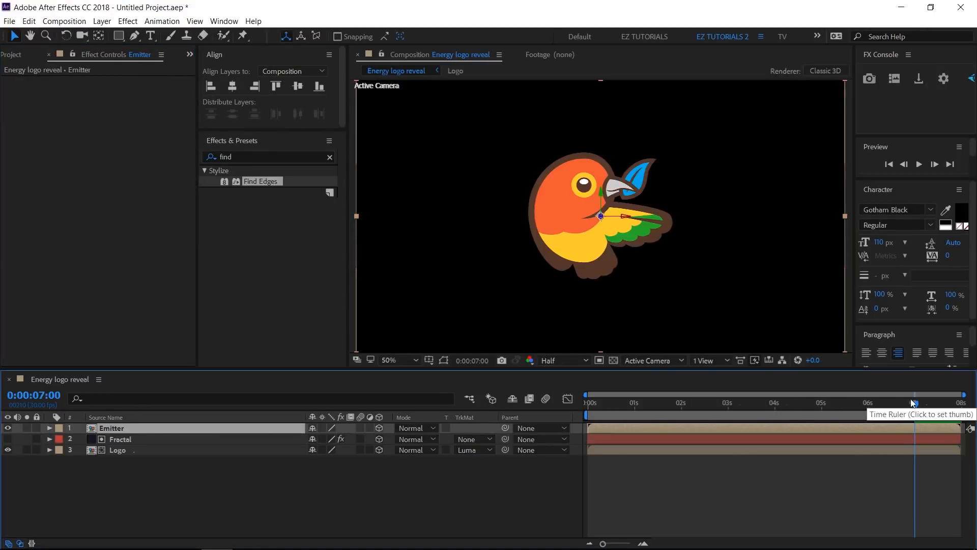
drag(899, 405, 777, 423)
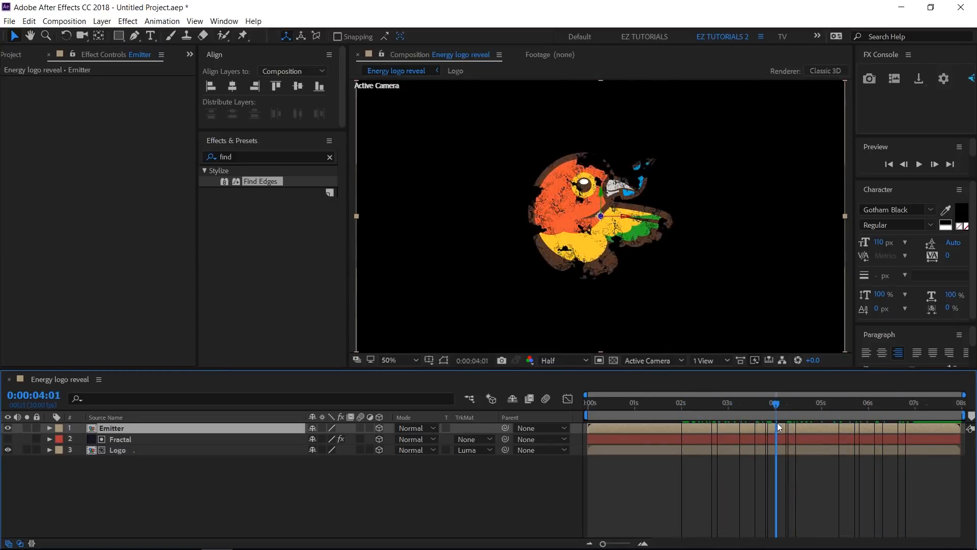
right_click(159, 475)
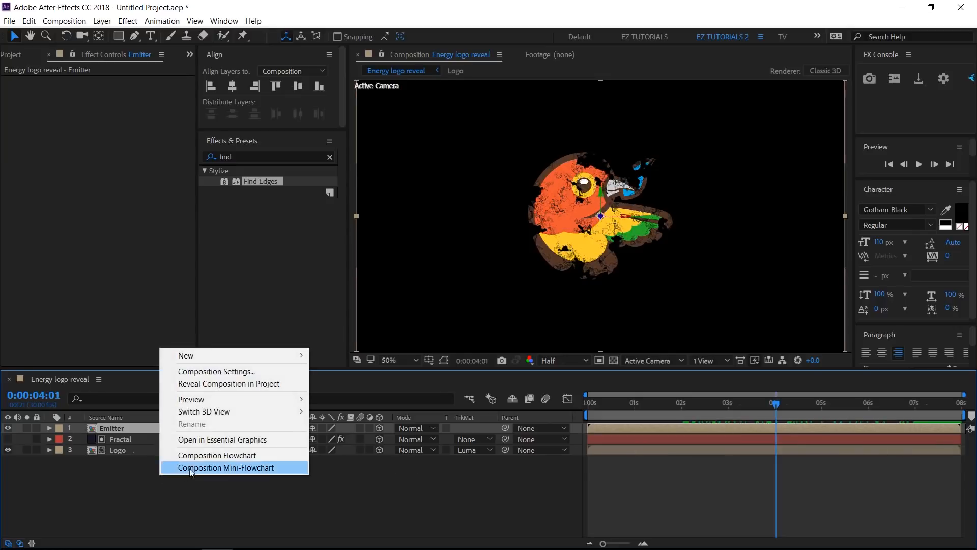
mouse_move(193, 356)
click(337, 387)
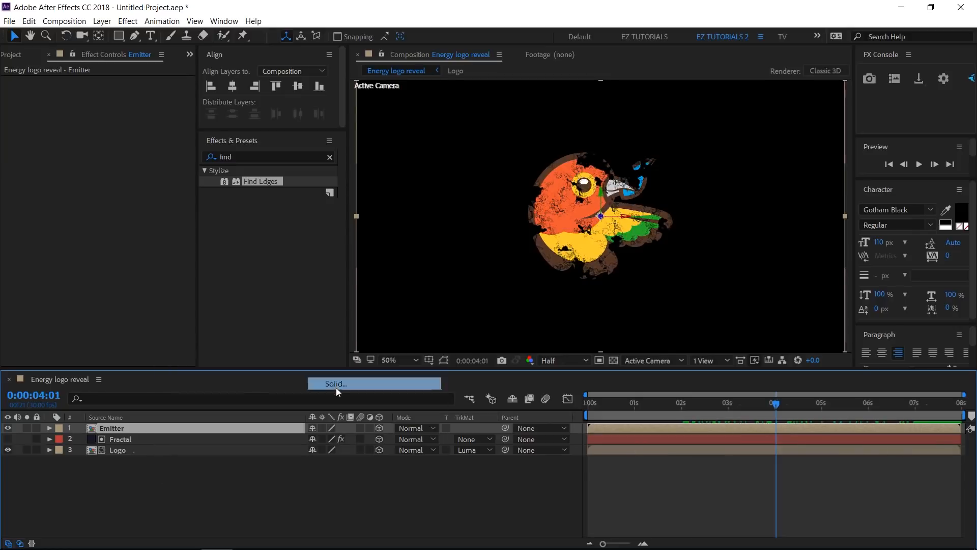
text(Particles)
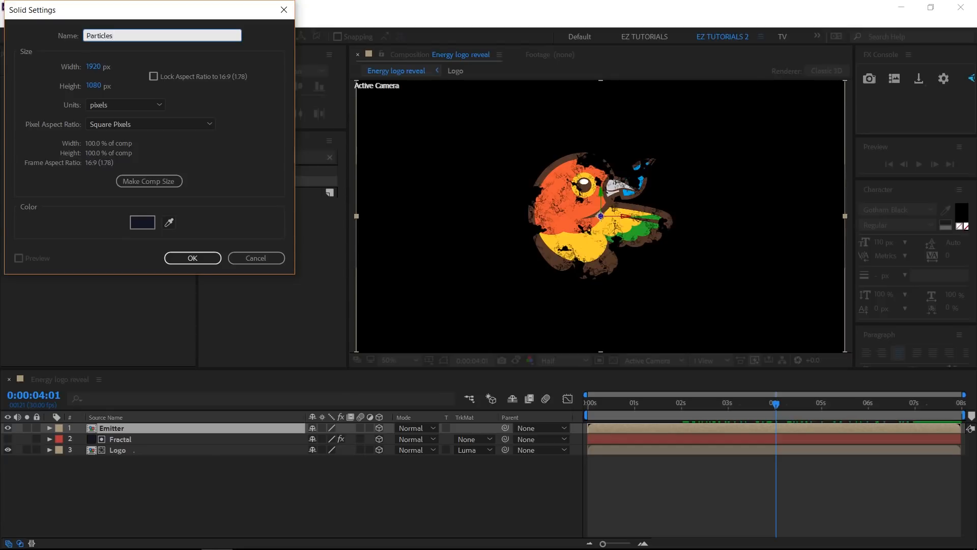
click(203, 258)
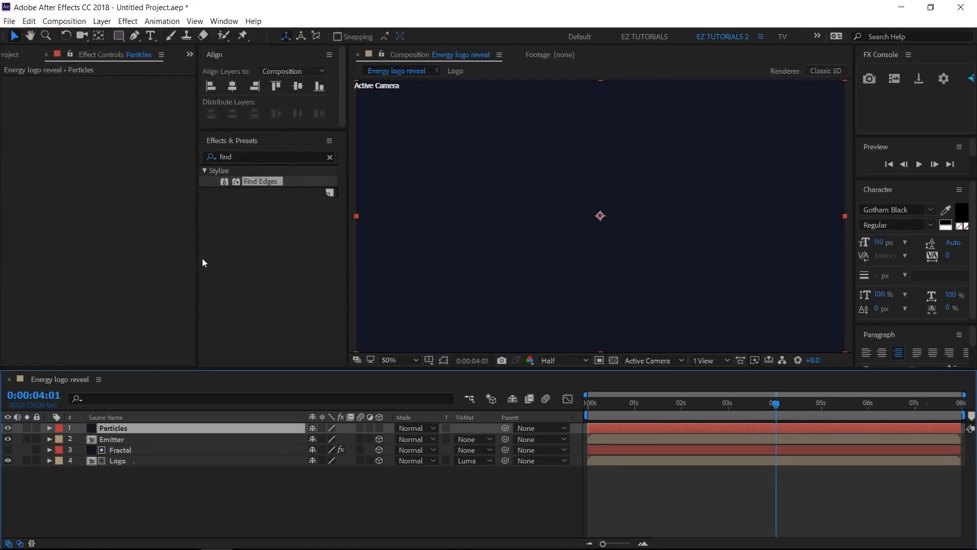
Find the Trapcode Particular effect and apply it to the Particles layer.
click(258, 160)
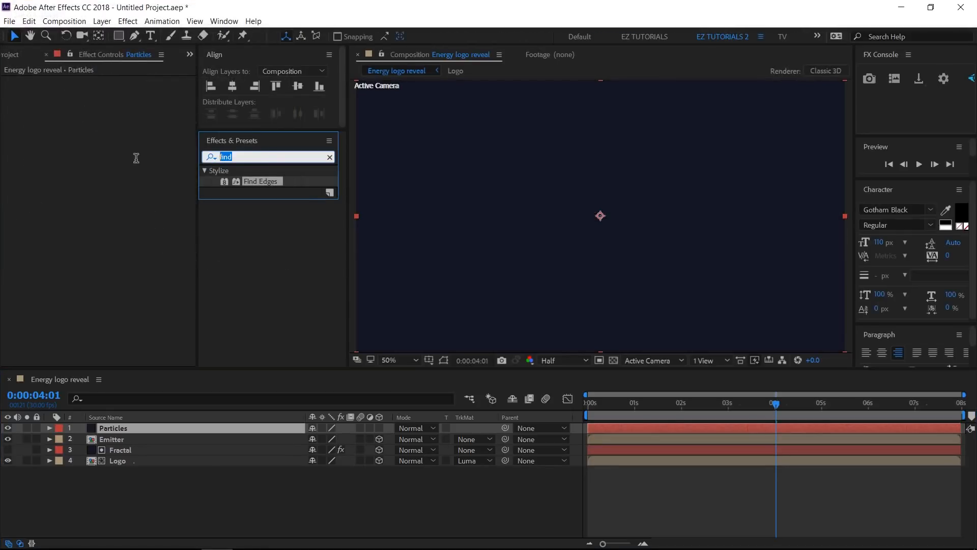
text(parti)
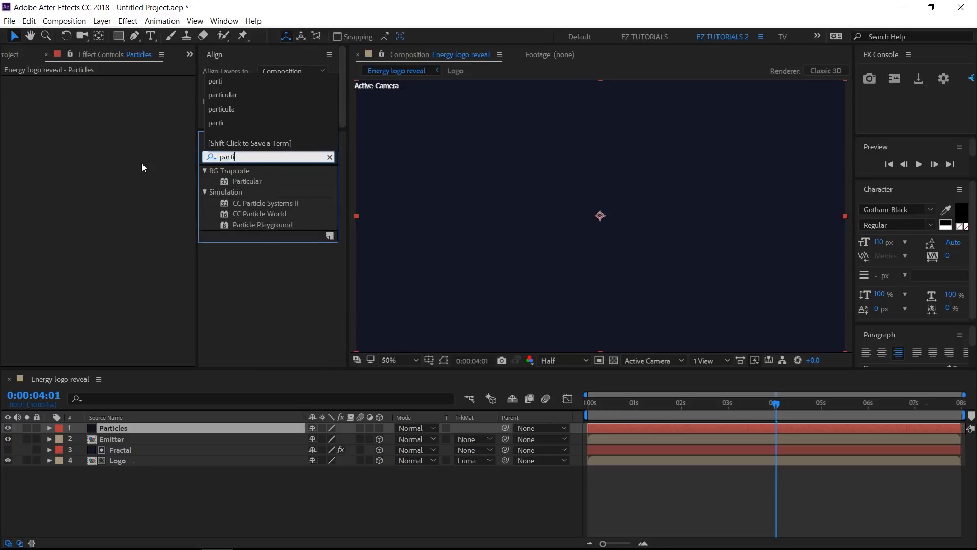
text(cula)
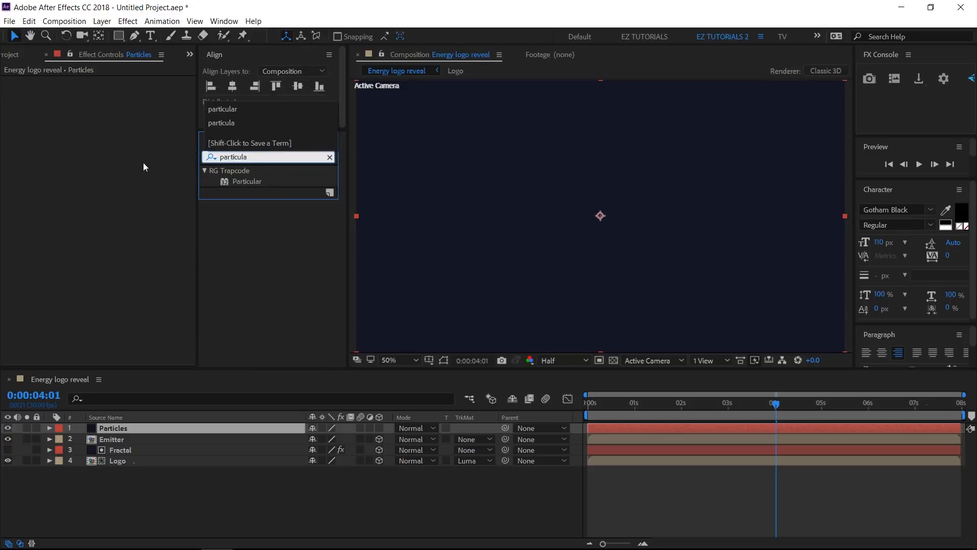
click(242, 183)
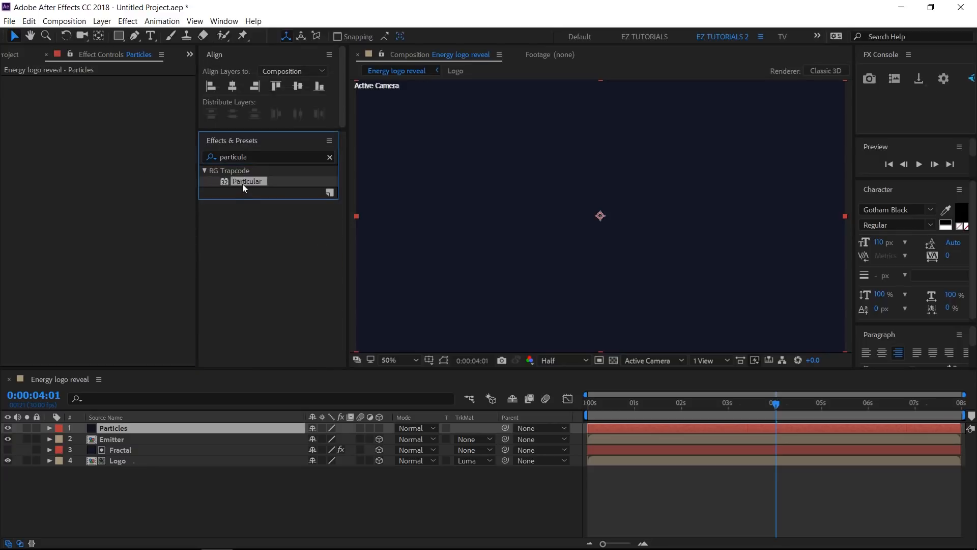
drag(242, 184, 124, 429)
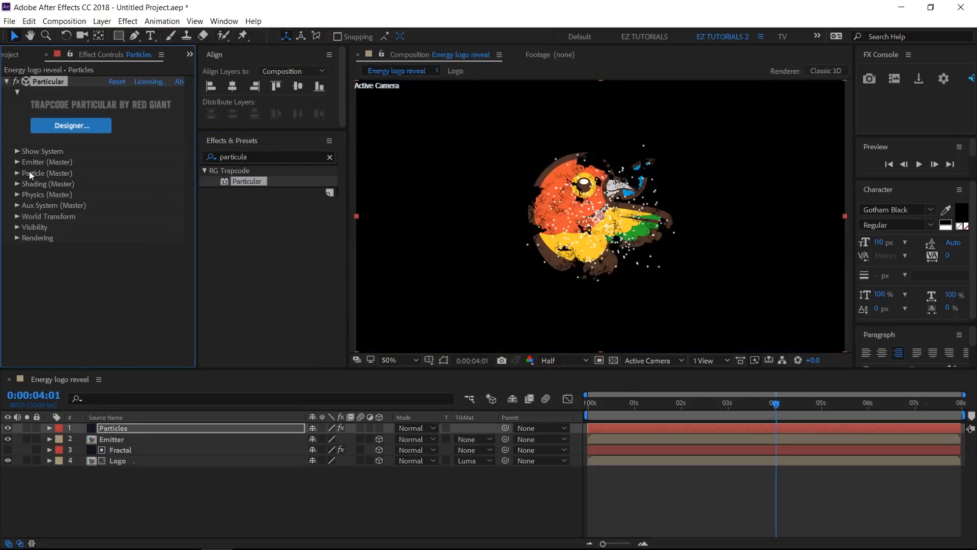
Set Particular's master emitter type to Layer, with 1000000 particles per second and a velocity of 0.
click(17, 162)
scroll(17, 162, down, 3)
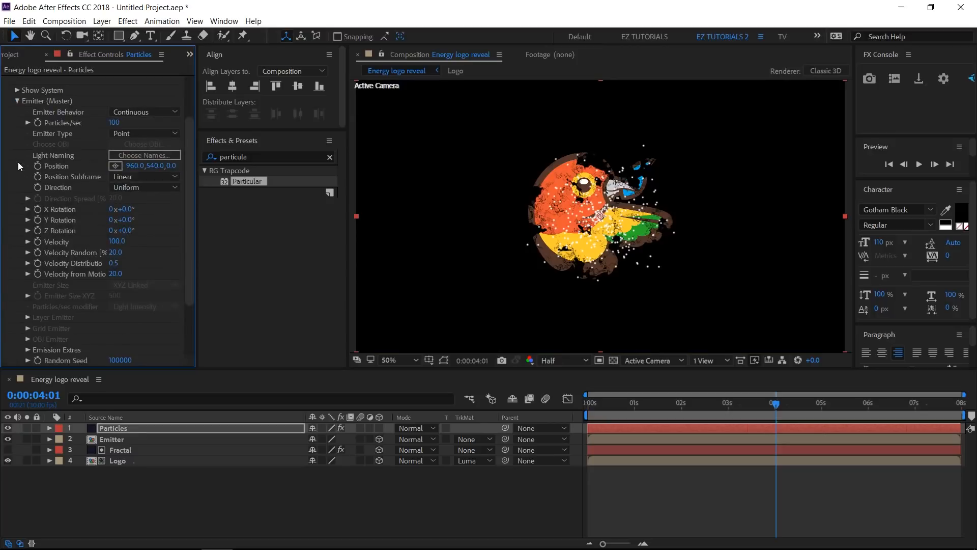
click(164, 131)
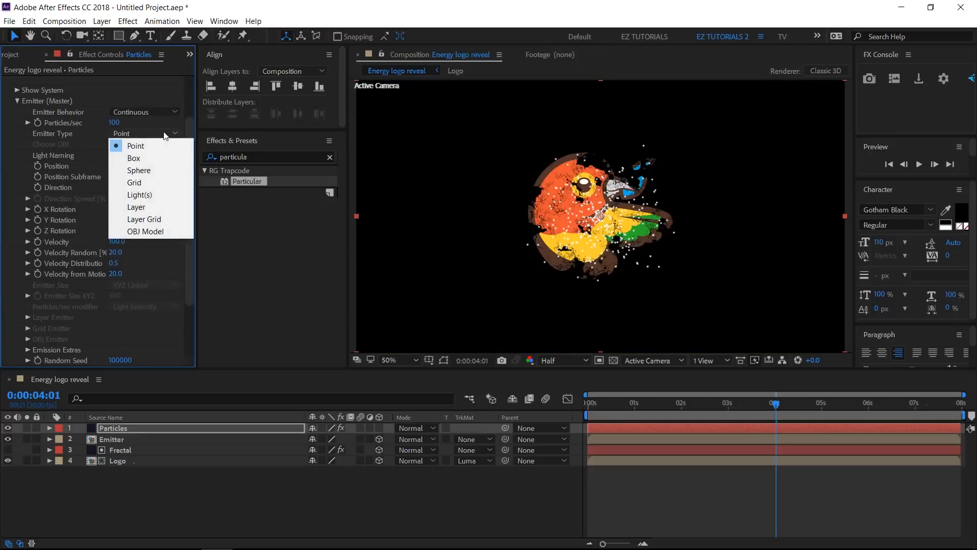
click(146, 209)
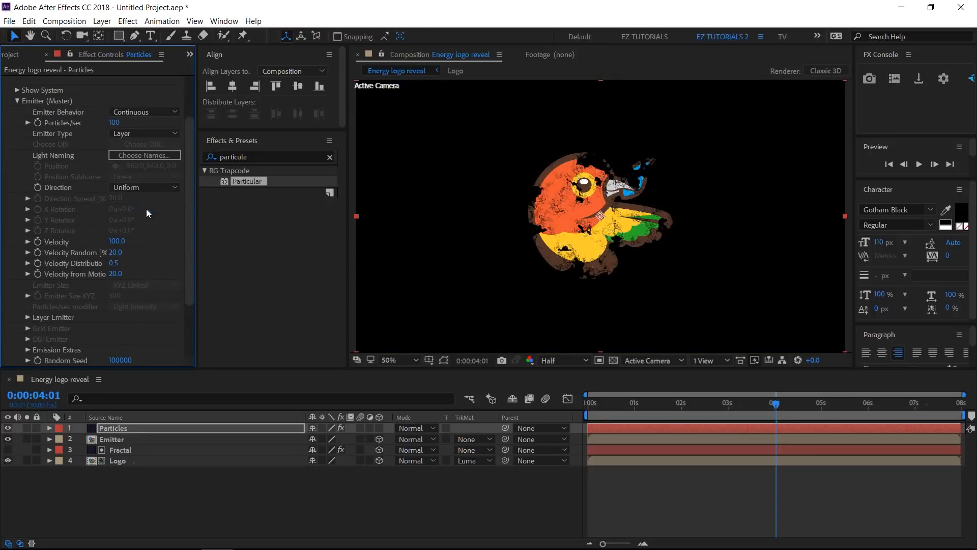
click(114, 123)
text(1000000)
key(Return)
click(114, 242)
text(0)
key(Return)
Assign the Emitter layer as the source layer of Particular's layer emitter.
click(29, 317)
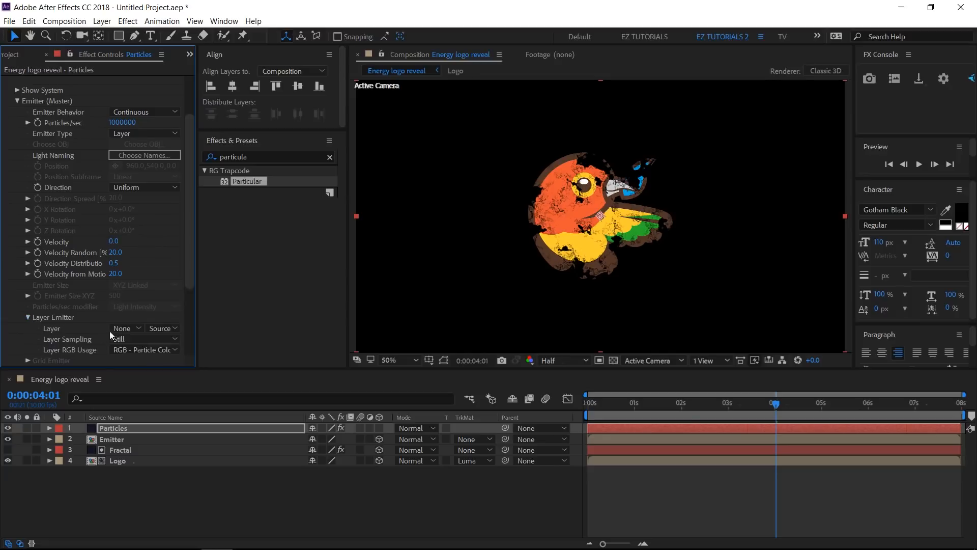
click(123, 328)
click(145, 368)
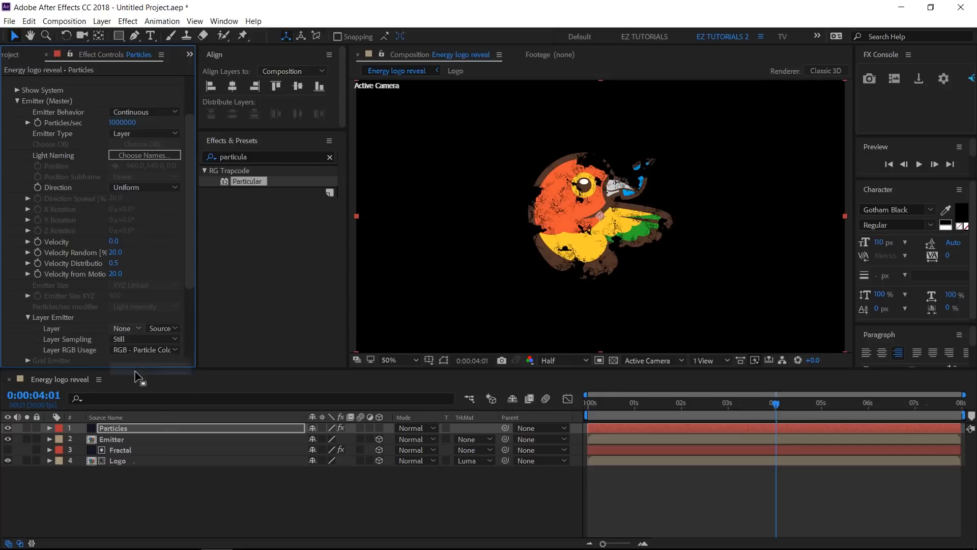
Set Periodicity Rnd to 100 in the master emitter's Emission Extras.
scroll(139, 274, down, 2)
scroll(118, 279, down, 4)
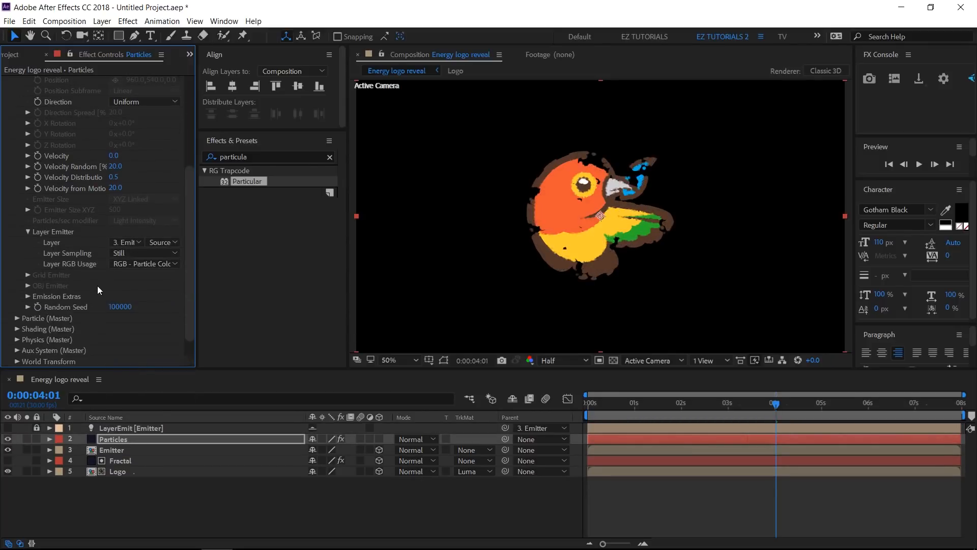
click(28, 296)
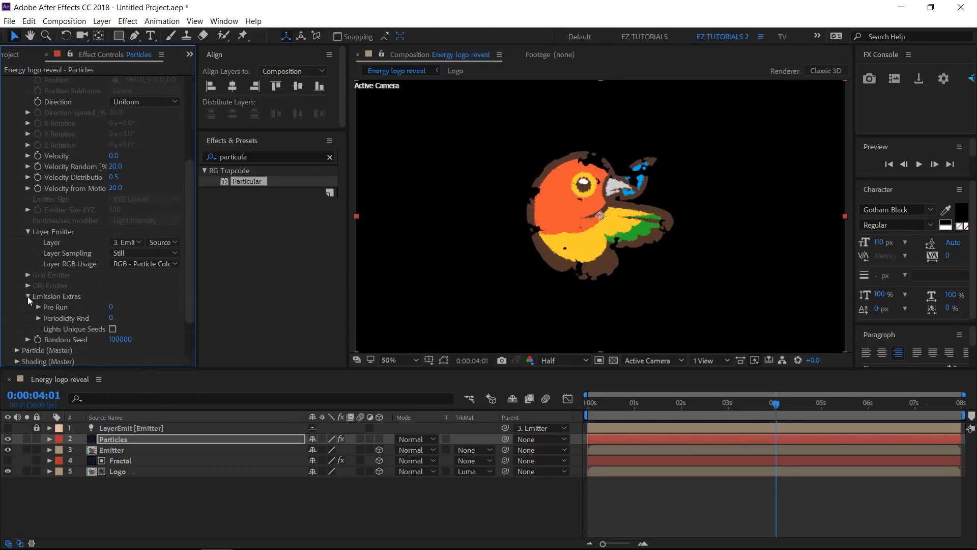
click(110, 319)
text(100)
key(Return)
scroll(90, 252, up, 5)
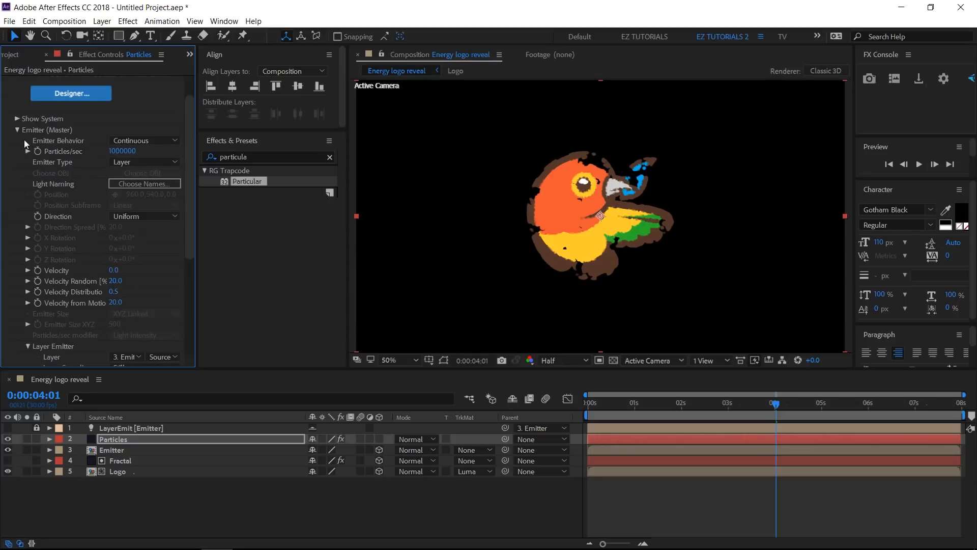
click(17, 131)
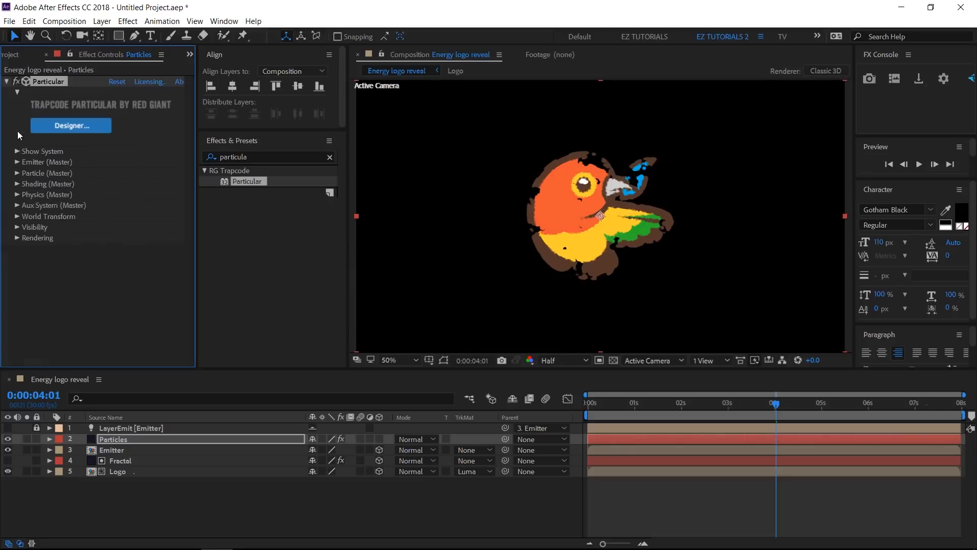
Set the life of Particular's master particles to 2 seconds.
click(18, 174)
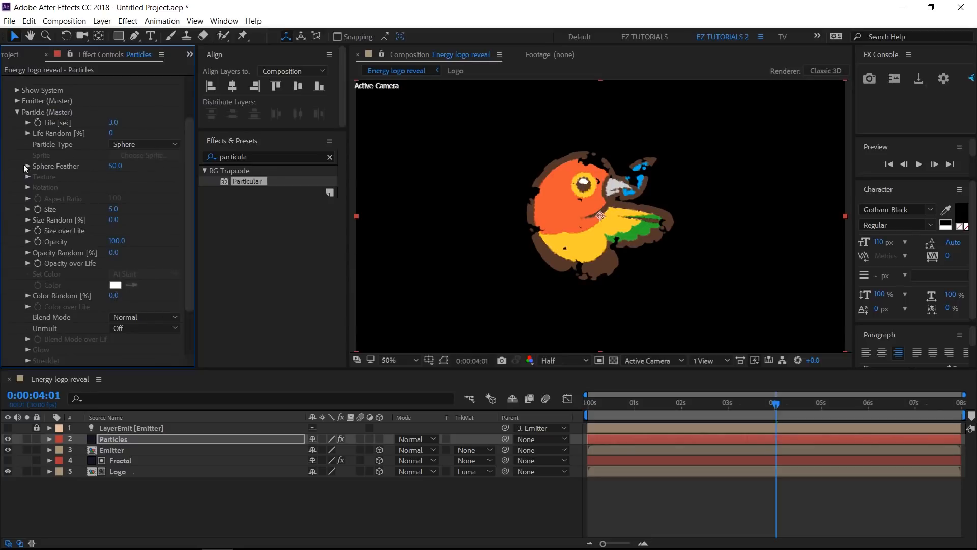
click(113, 122)
text(2)
key(Return)
Set the master particle size to 3 with a size randomness of 100%.
click(114, 209)
text(3)
key(Return)
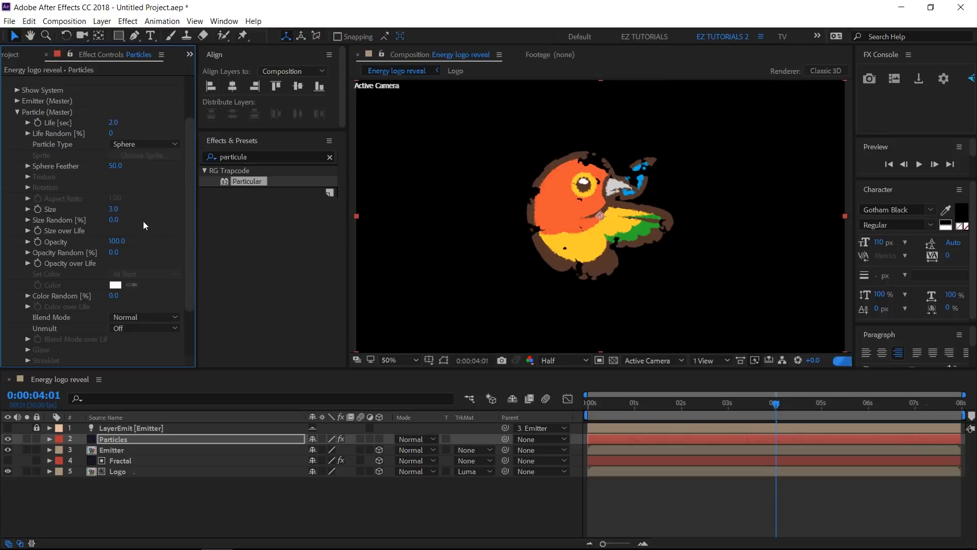
click(113, 220)
text(100)
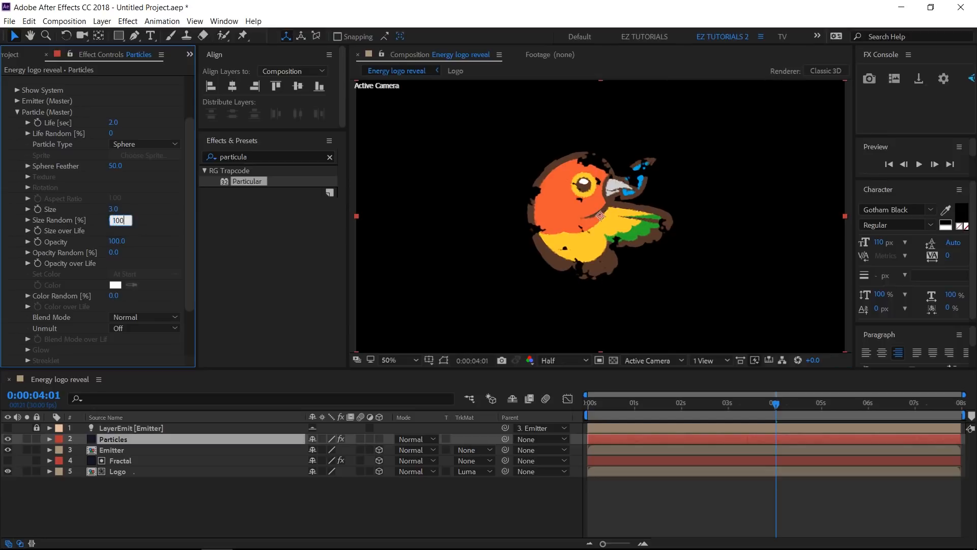
key(Return)
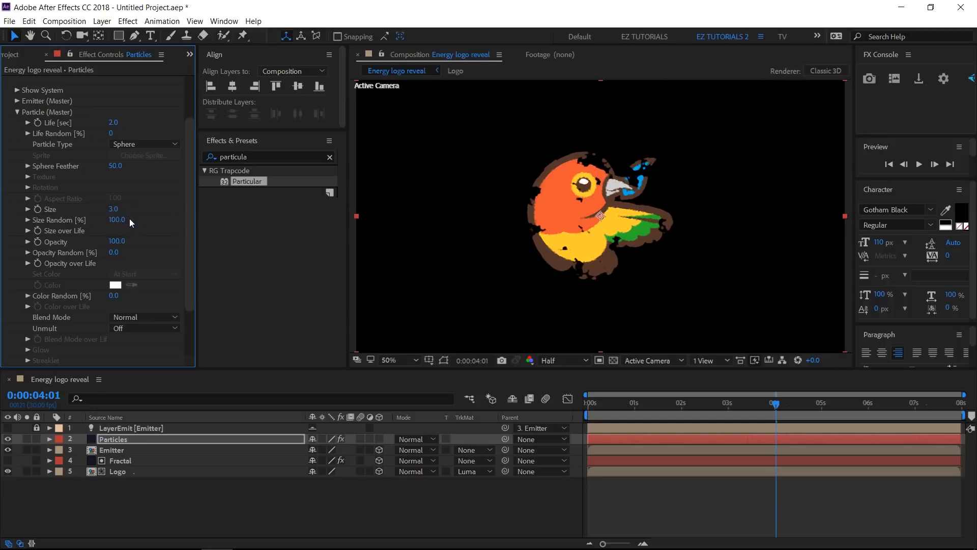
Apply the linearly decreasing preset curve to the master particles' Size over Life.
click(28, 232)
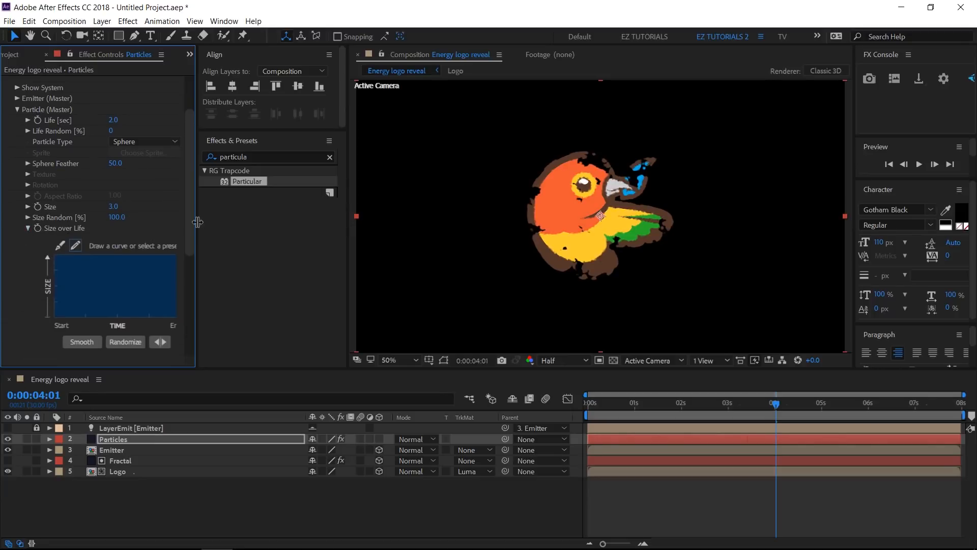
drag(198, 222, 277, 221)
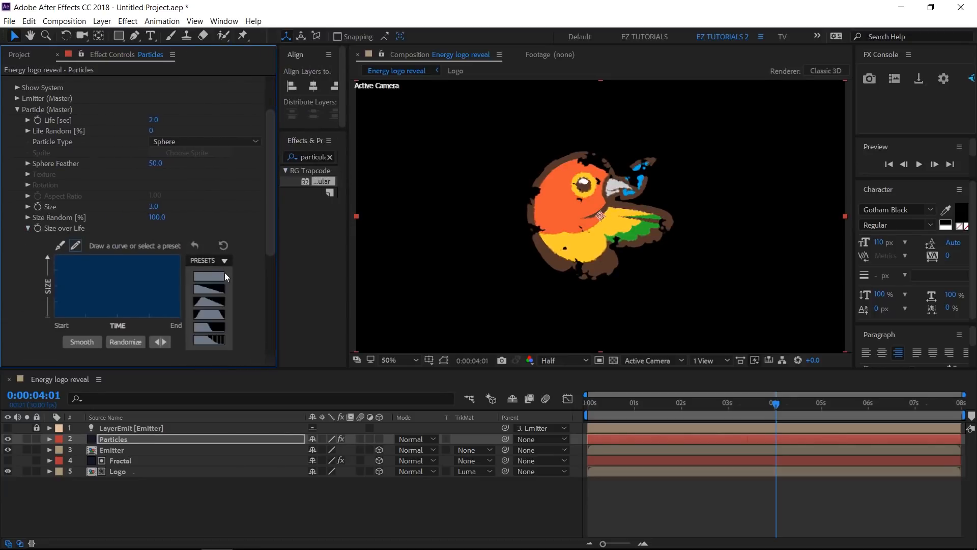
click(216, 293)
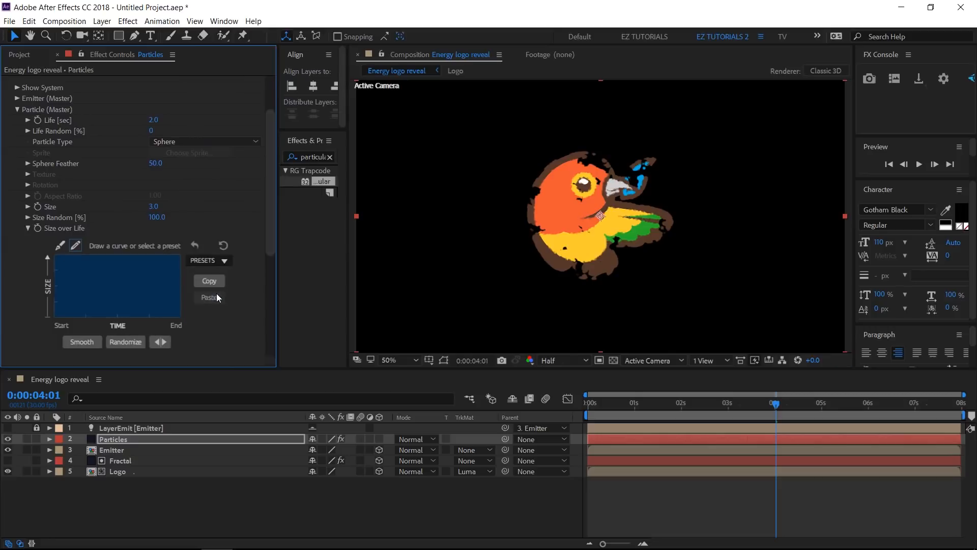
drag(276, 224, 189, 203)
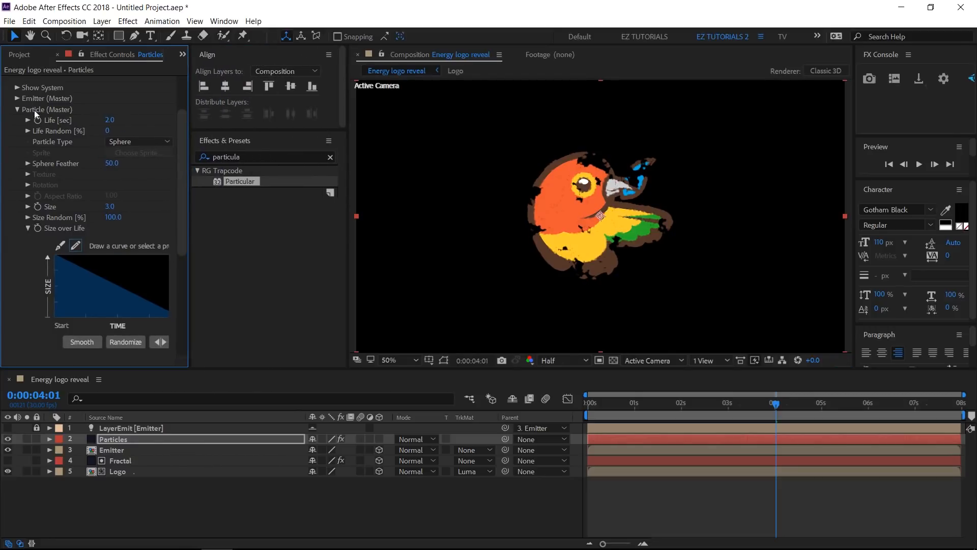
click(18, 109)
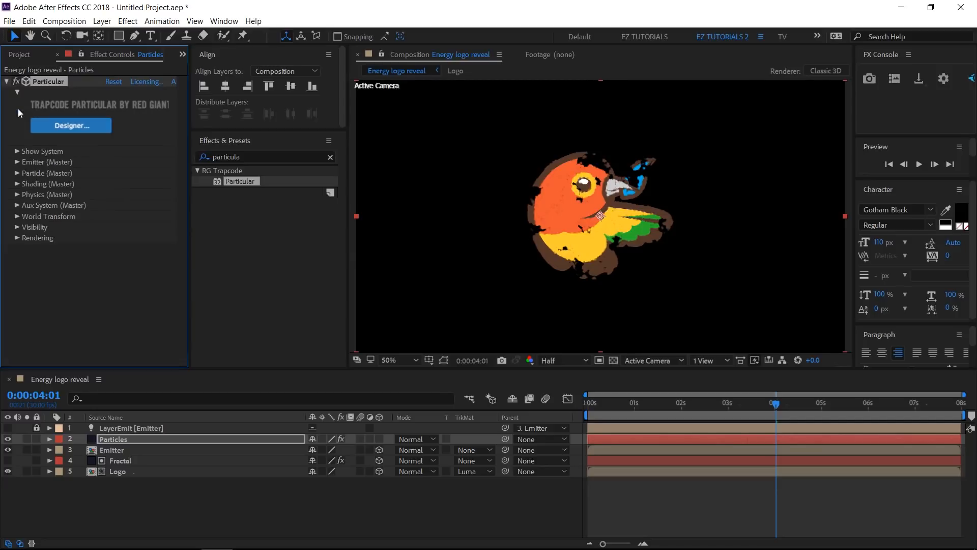
In the master Air physics, set Wind X to 100, Wind Y to -45 and Wind Z to -70.
click(18, 195)
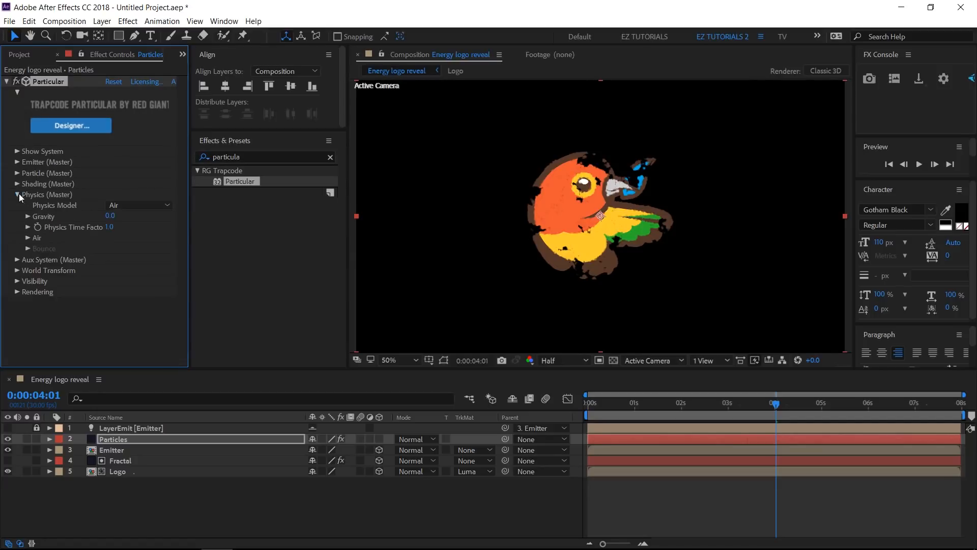
click(27, 238)
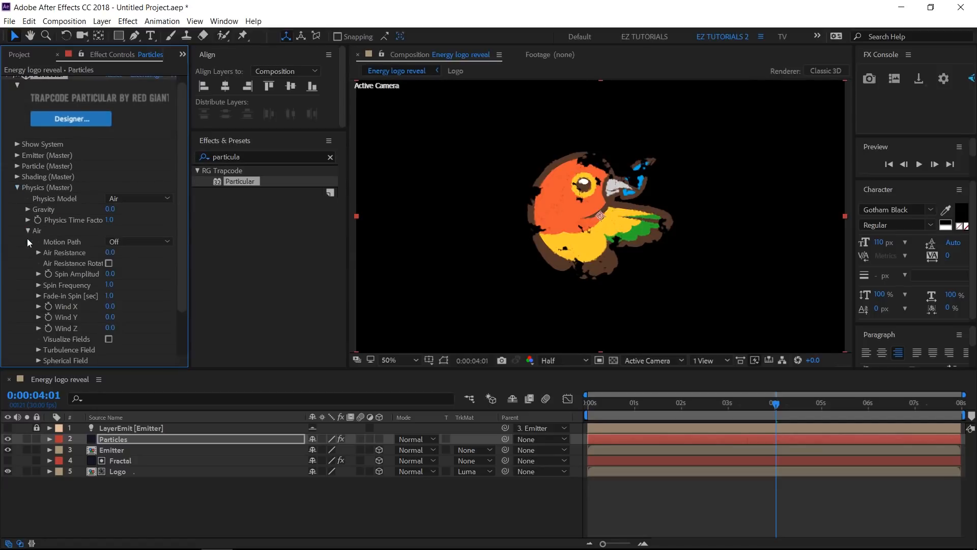
click(109, 307)
text(100)
key(Tab)
text(-45)
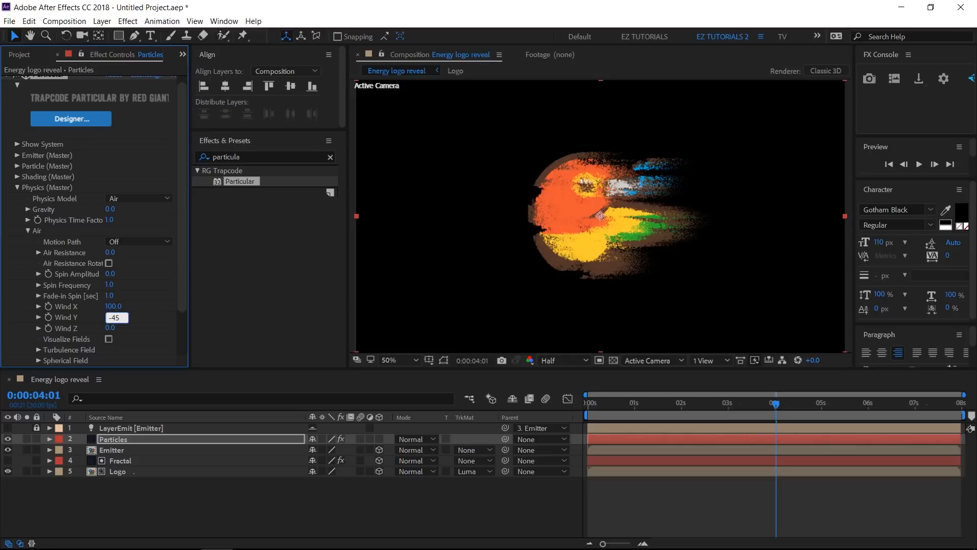
key(Tab)
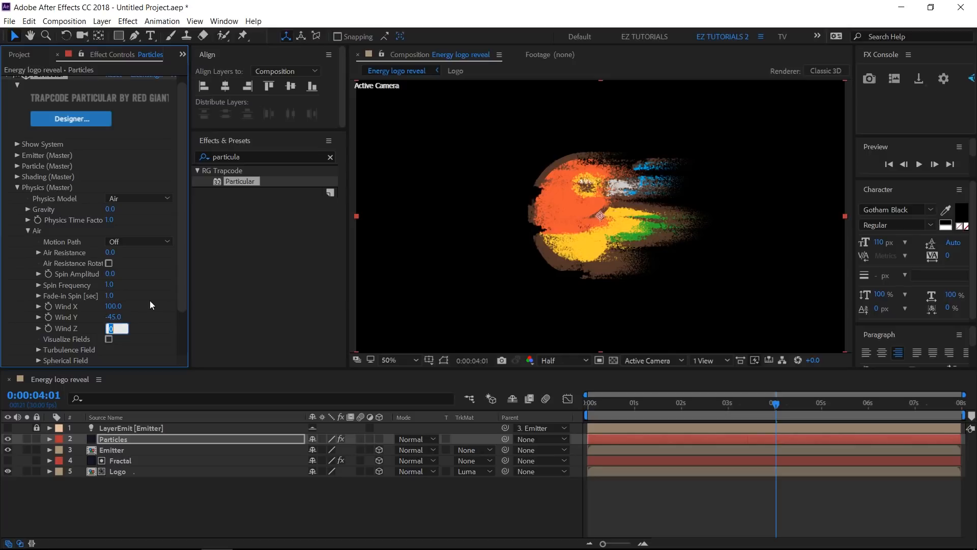
text(-70)
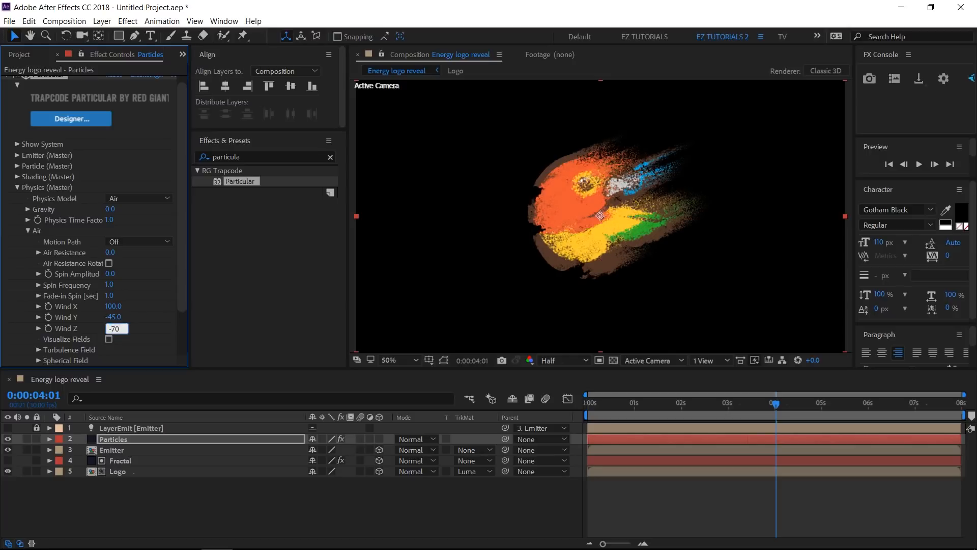
key(Return)
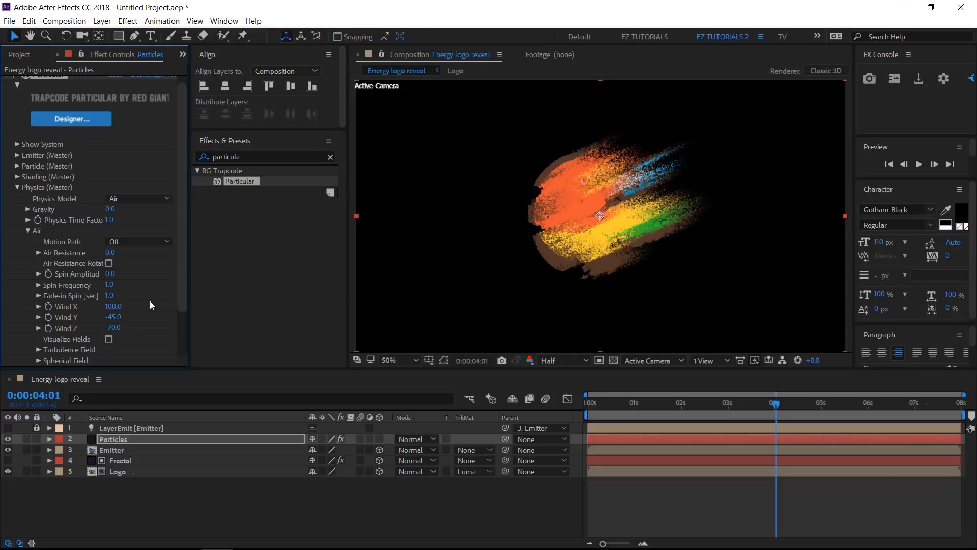
Set the turbulence field's Affect Position to 200 in the master Air physics.
click(38, 350)
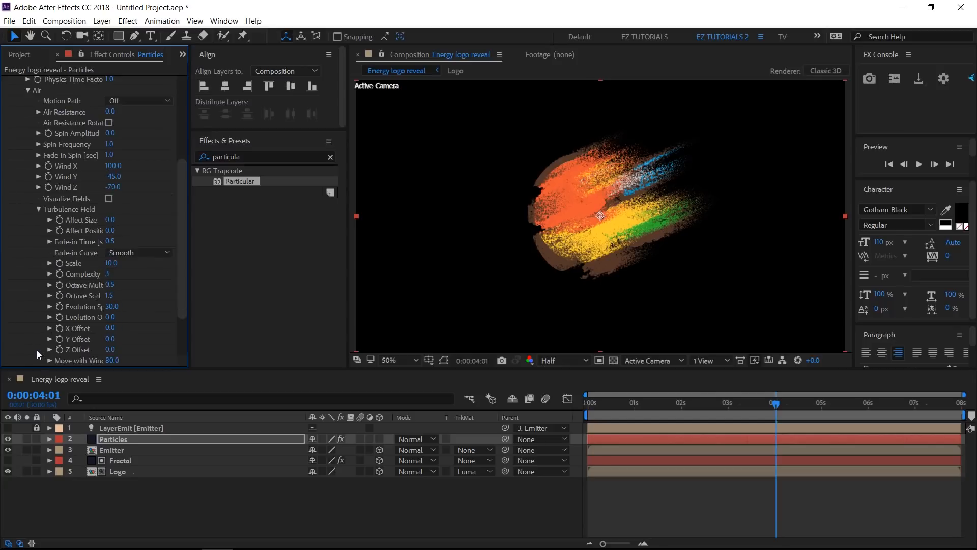
click(110, 231)
text(200)
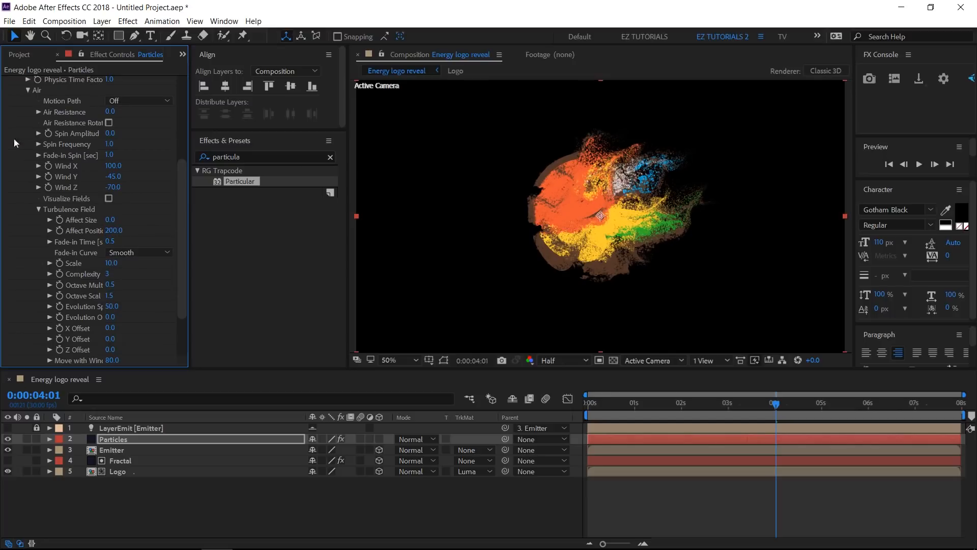
scroll(20, 143, up, 3)
click(16, 105)
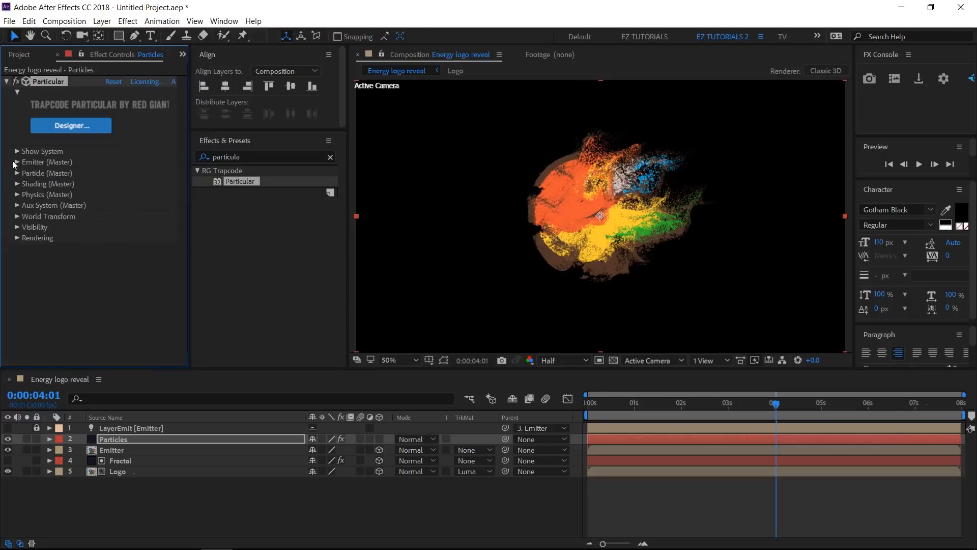
Set Particular's Aux System to emit continuously.
click(17, 206)
scroll(17, 208, down, 6)
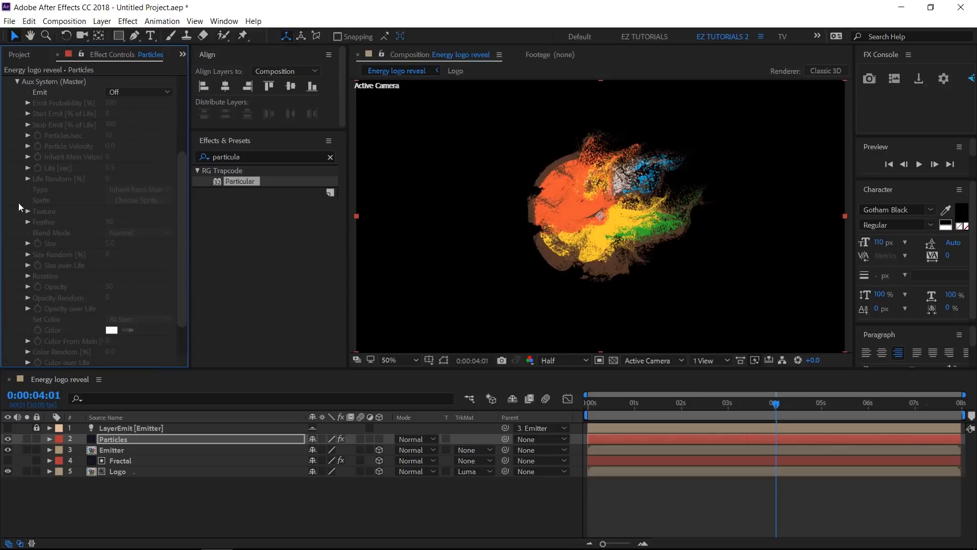
click(121, 92)
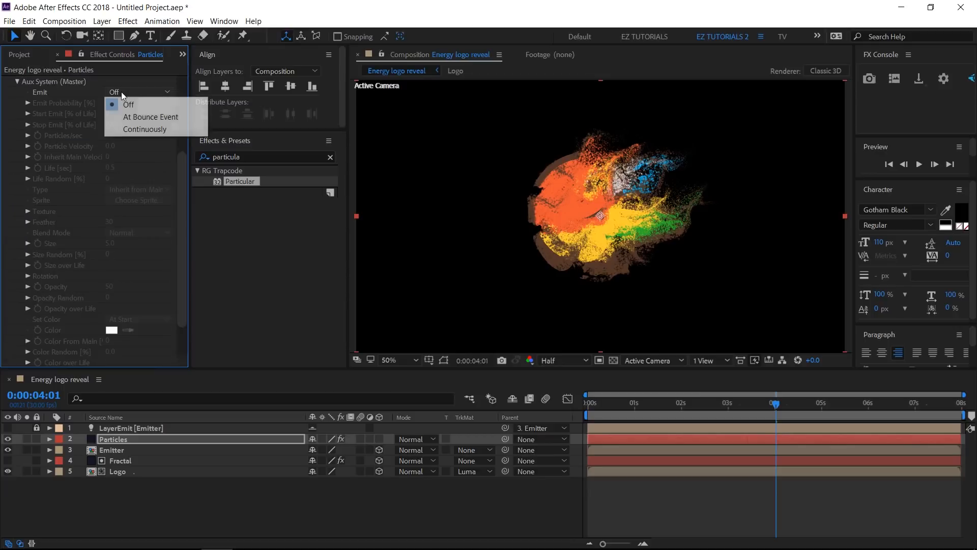
click(135, 129)
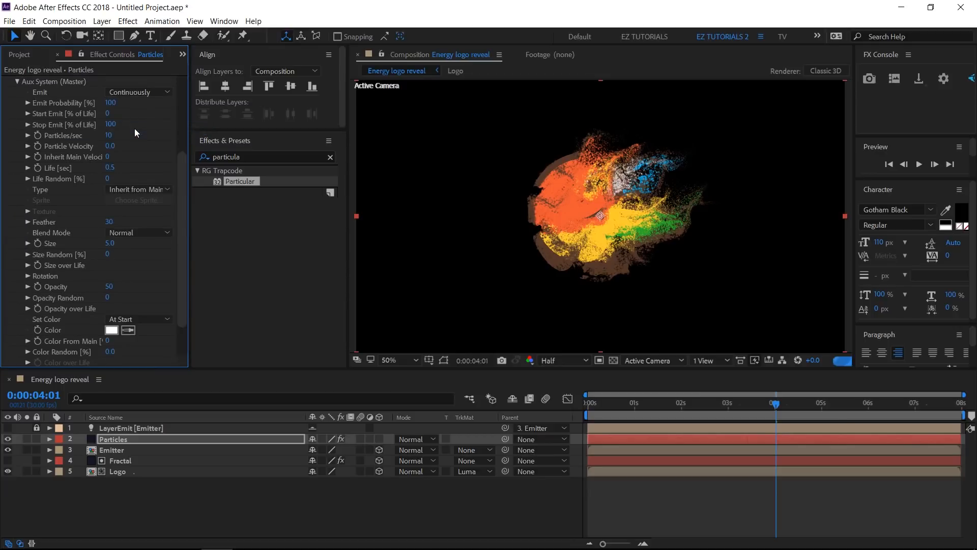
In the Aux System, set the particle Size to 1 and Color From Main to 100.
click(110, 244)
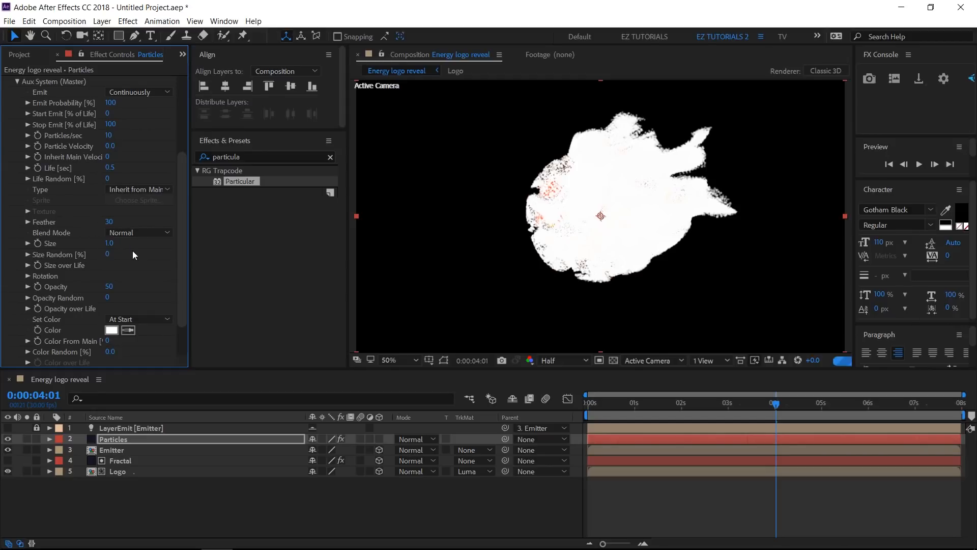
click(107, 341)
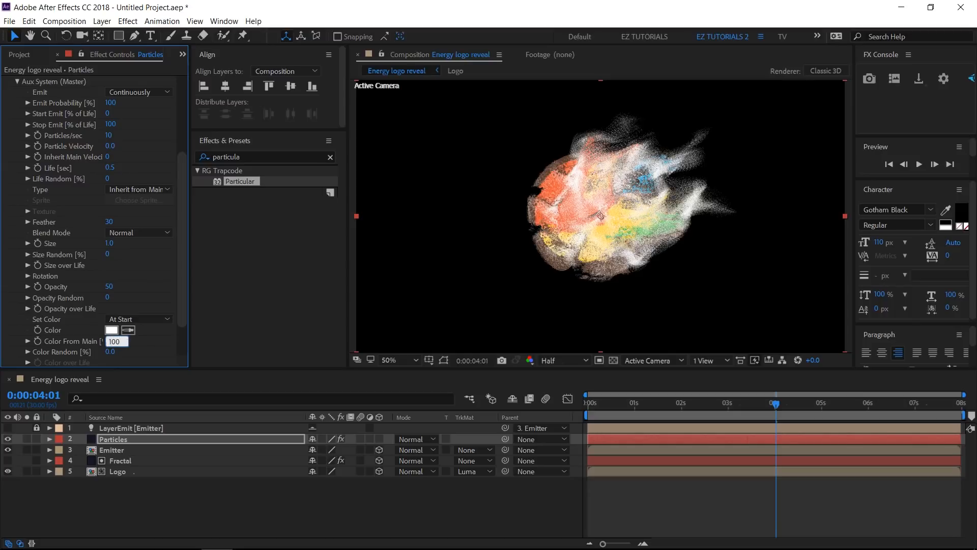
In the Aux System's Air-mode physics, set Wind Affect to 100 and Turbulence Position to 200.
scroll(133, 343, down, 3)
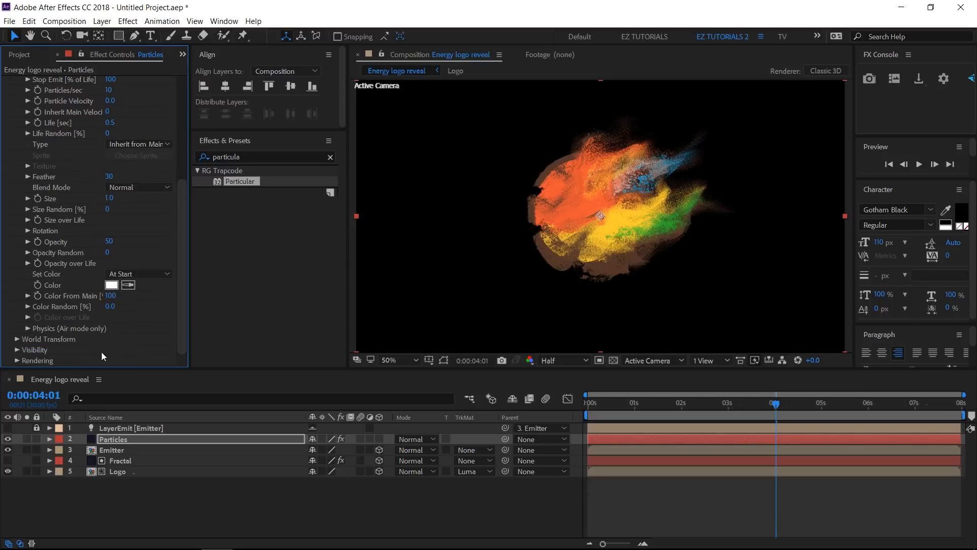
click(27, 328)
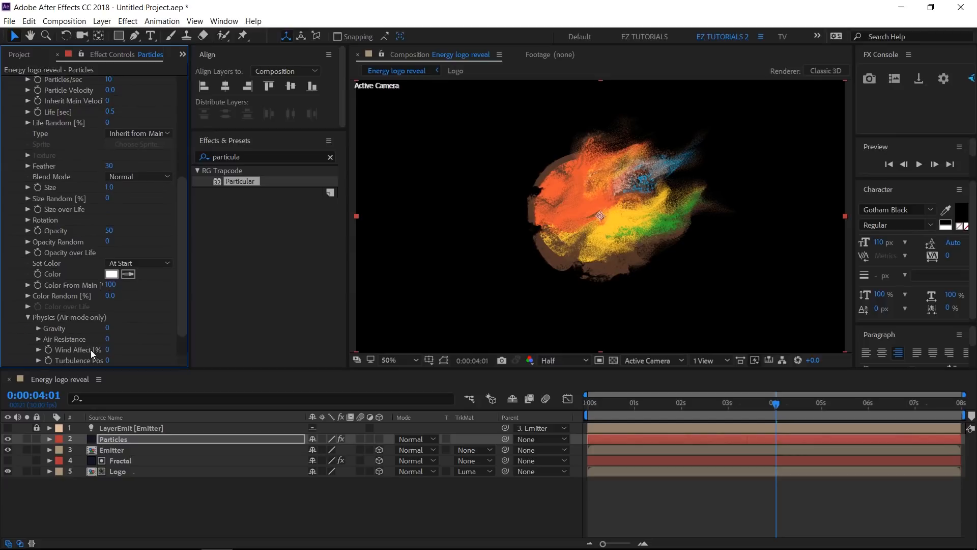
click(108, 350)
text(100)
text(200)
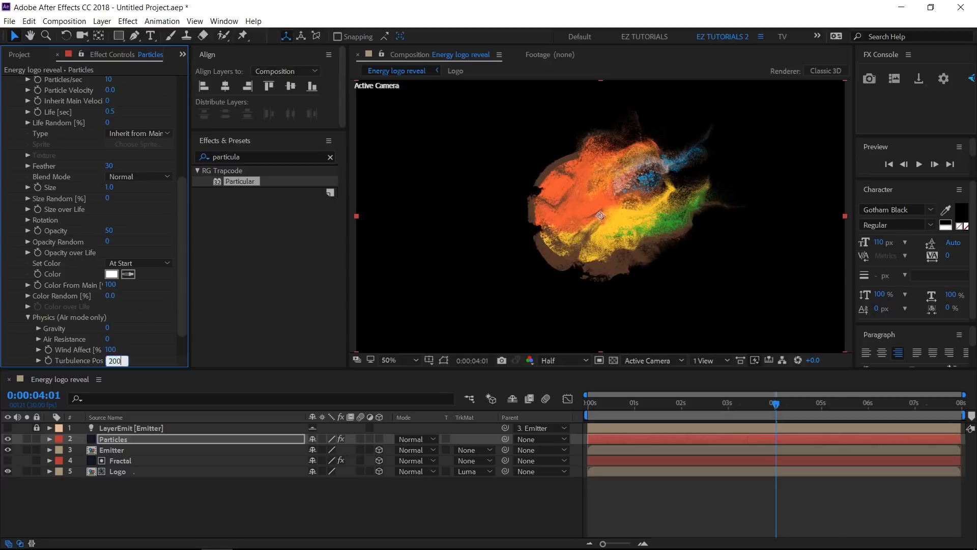
key(Return)
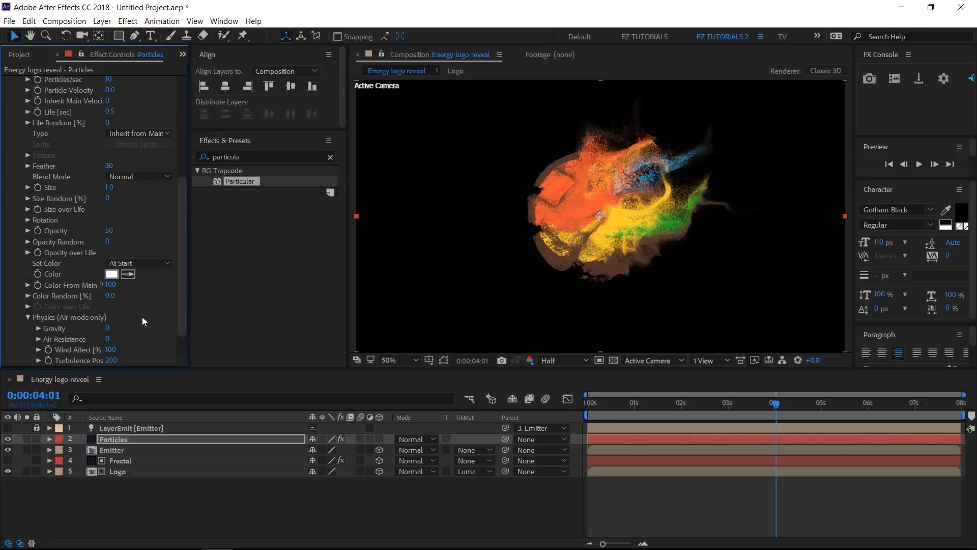
Collapse the Particular settings and apply the CC Vector Blur effect to the Particles layer.
scroll(142, 317, up, 3)
scroll(26, 105, up, 1)
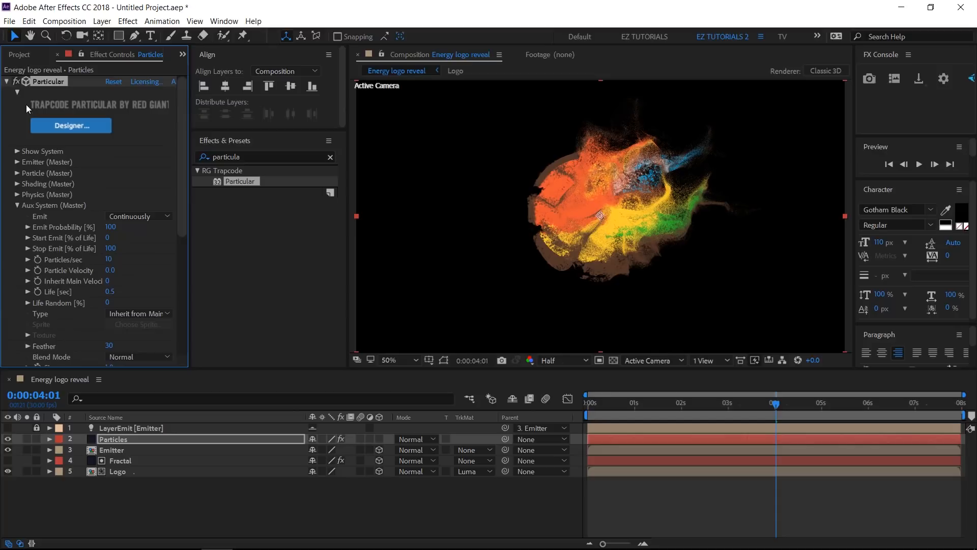
click(7, 81)
click(260, 155)
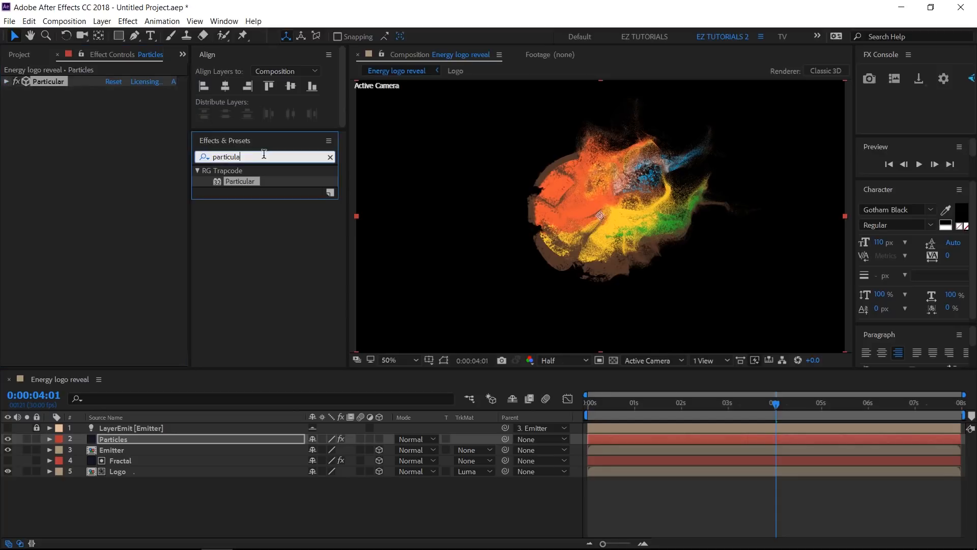
text(cc ve)
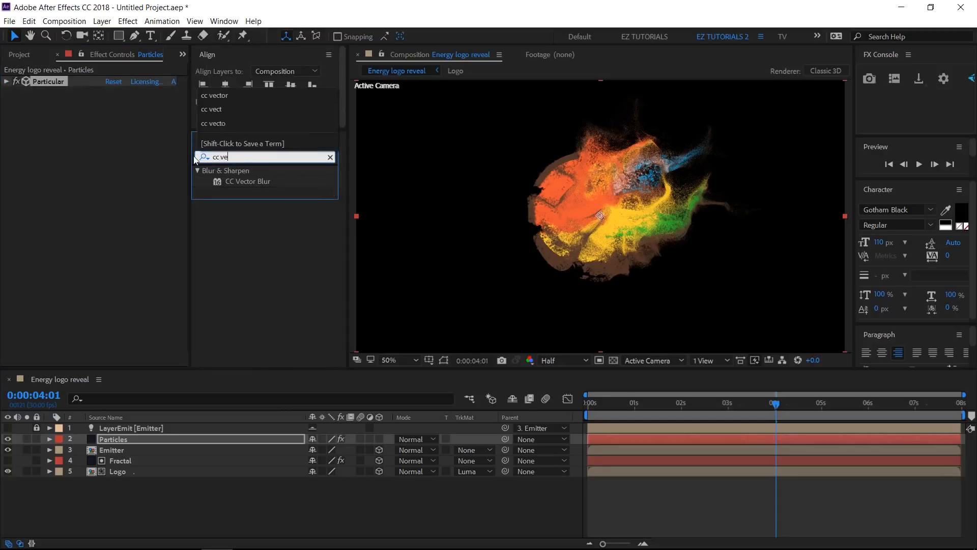
text(ctor)
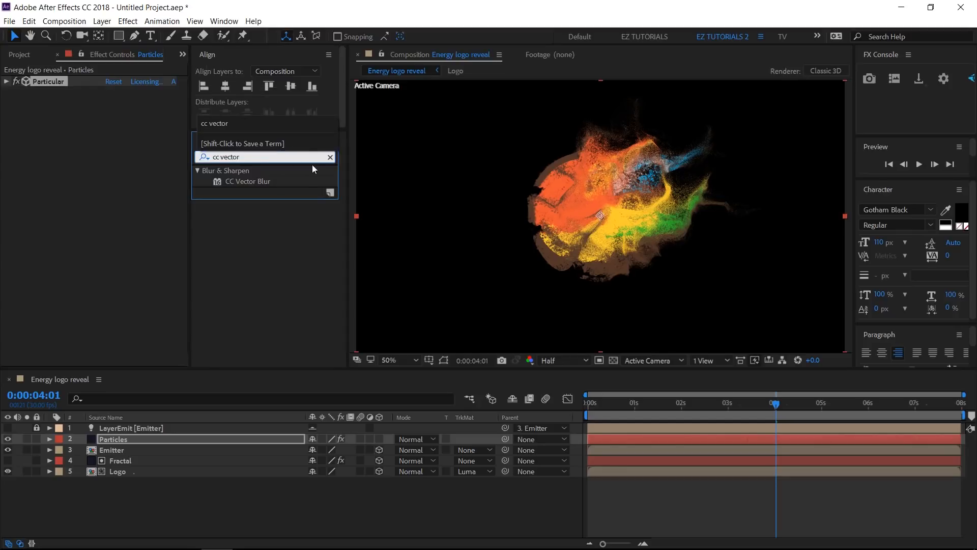
drag(270, 180, 87, 171)
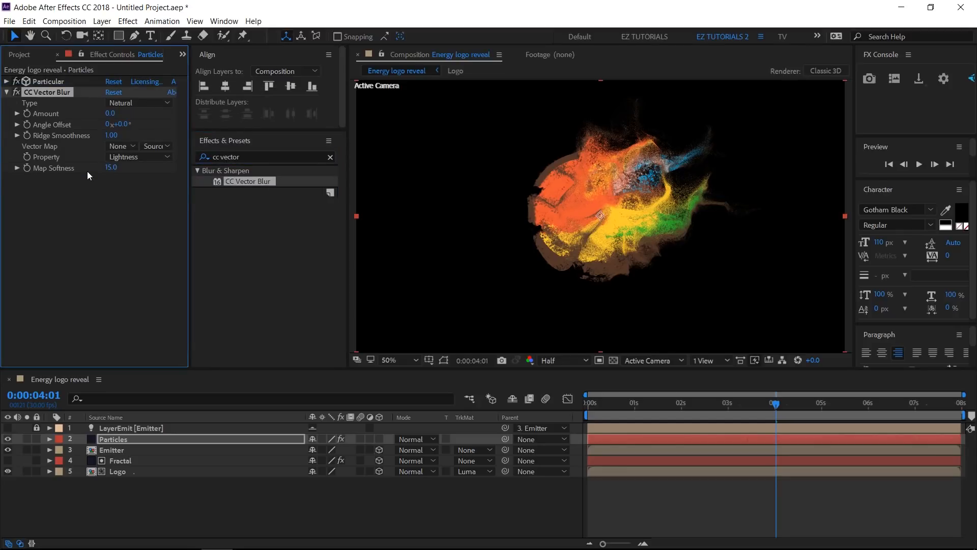
Set the CC Vector Blur Amount to 20 and collapse its settings.
click(110, 113)
text(20)
key(Return)
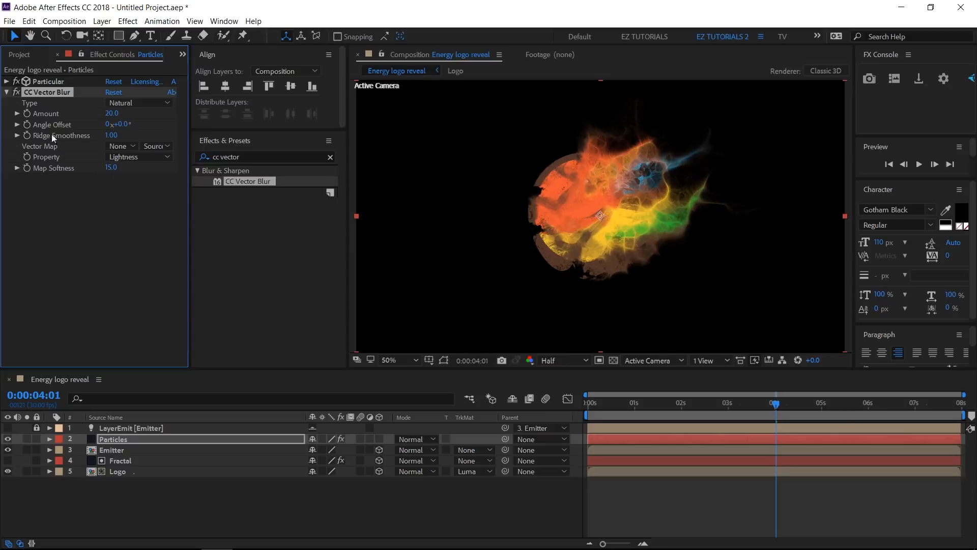
click(7, 92)
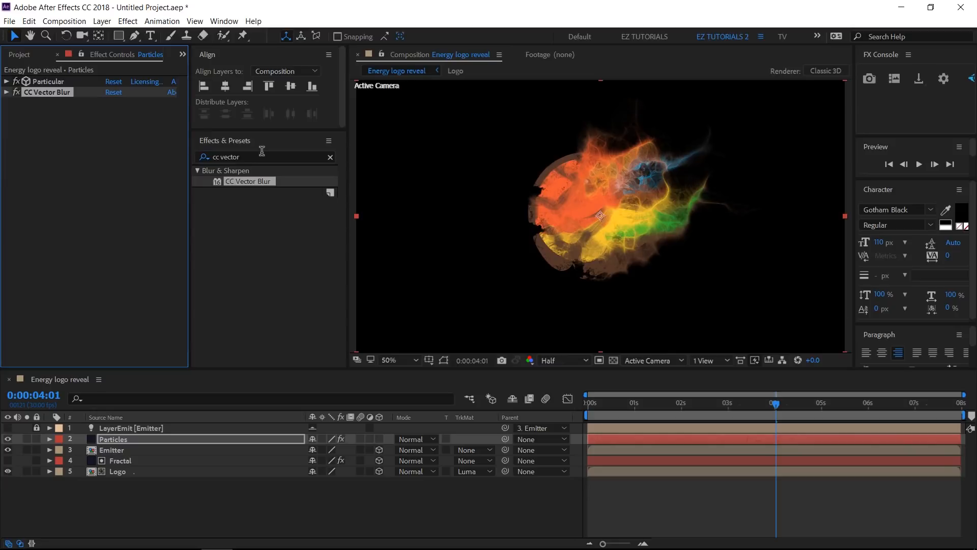
Find the Stylize Glow effect and apply it to the Particles layer.
drag(262, 156, 204, 155)
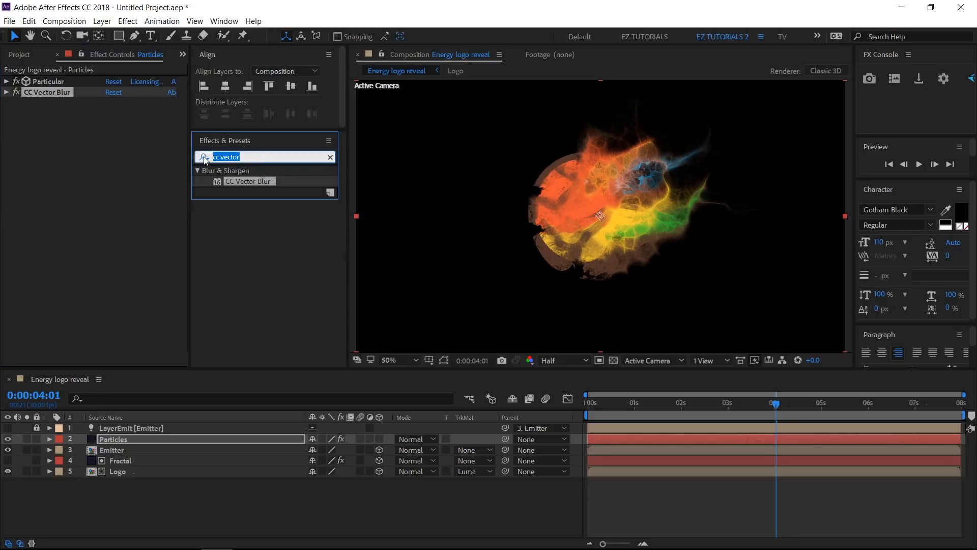
text(glo)
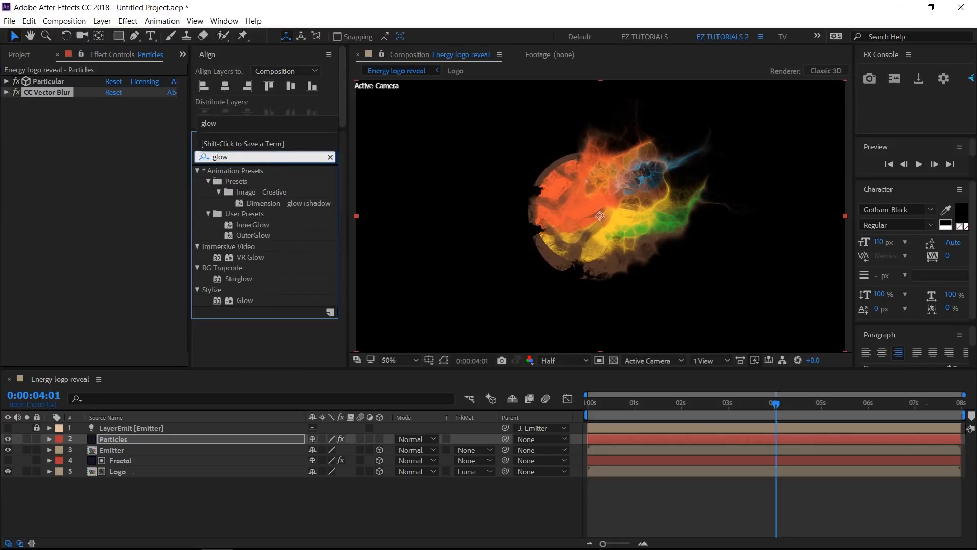
text(w)
drag(245, 300, 102, 194)
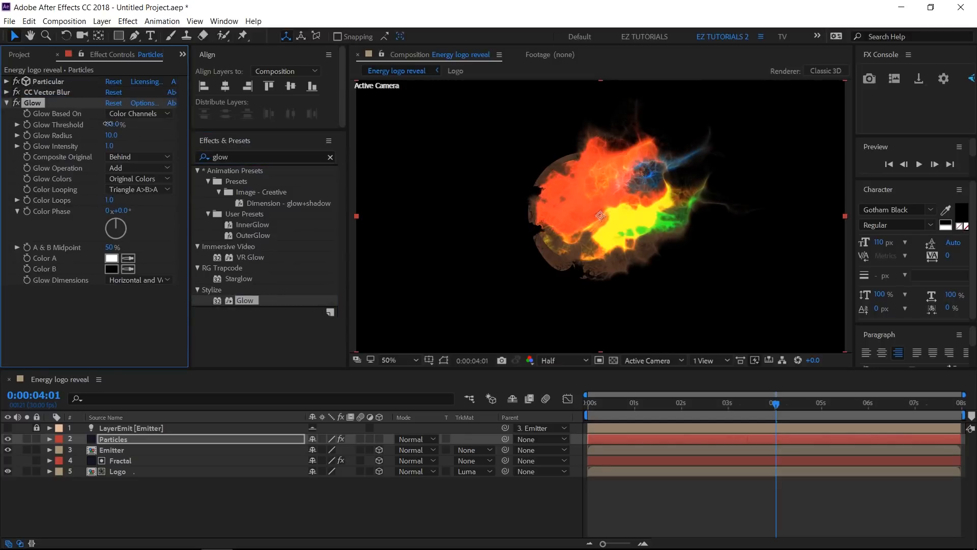
Set the Glow Threshold to 40%, Glow Radius to 30 and Glow Intensity to 5.
click(108, 124)
text(40)
key(Tab)
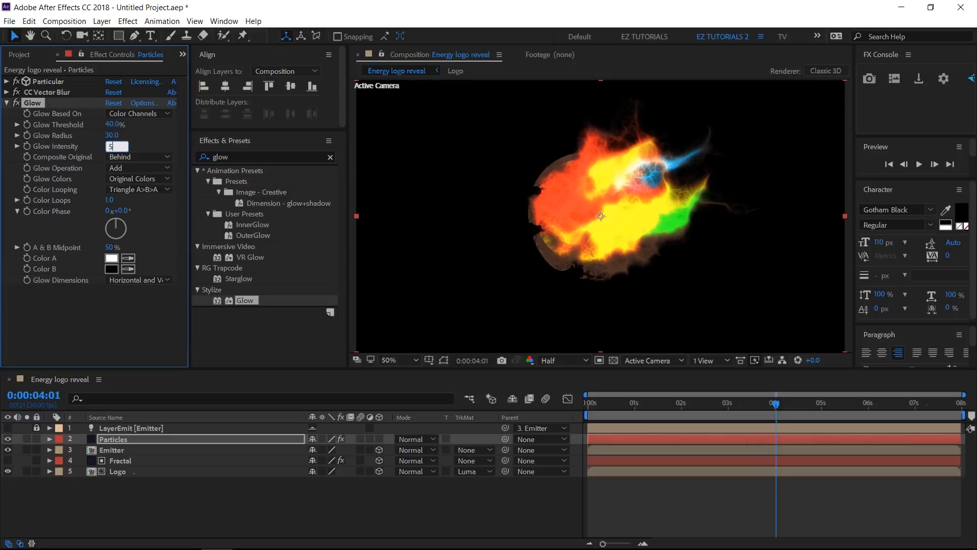
text(5)
key(Return)
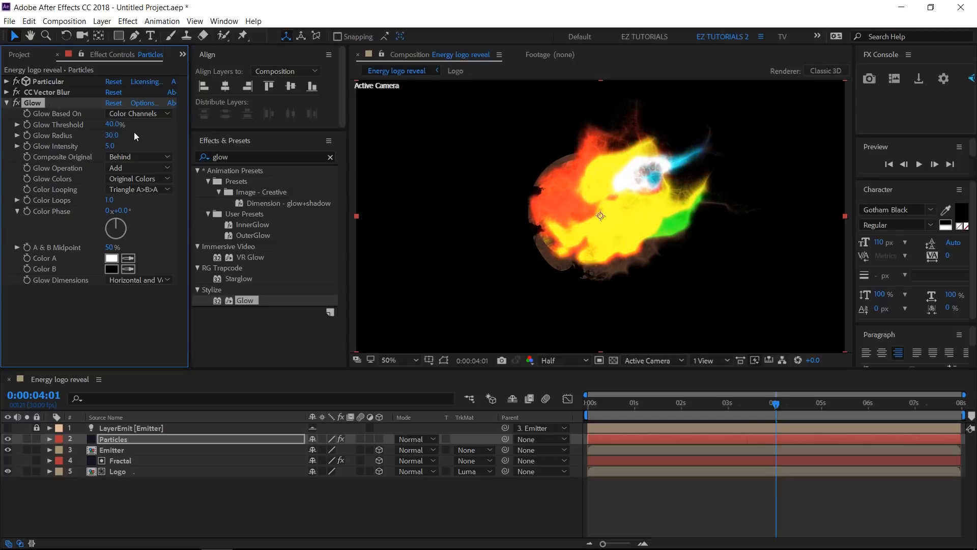
Add a two-node 35mm camera named Camera 1 to the Energy logo reveal composition.
right_click(175, 493)
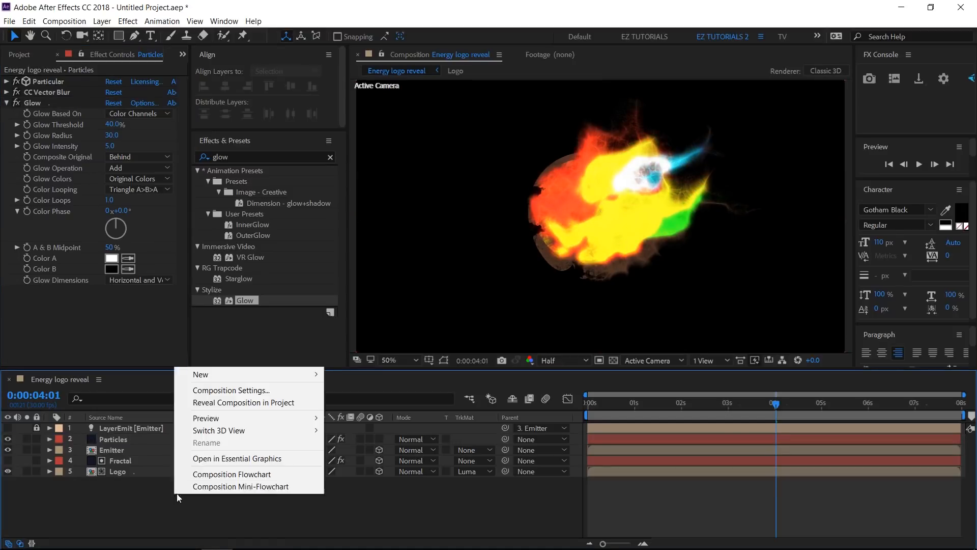
mouse_move(219, 381)
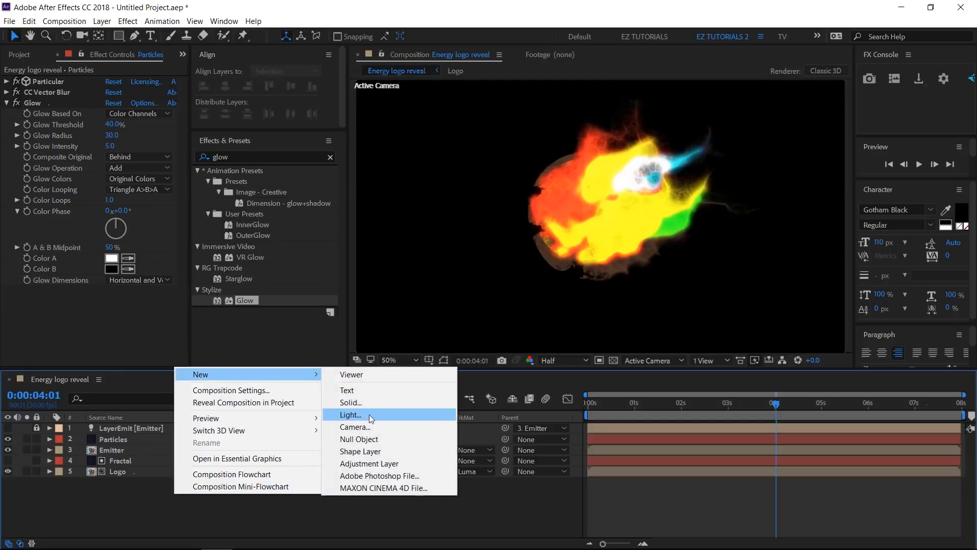
click(366, 425)
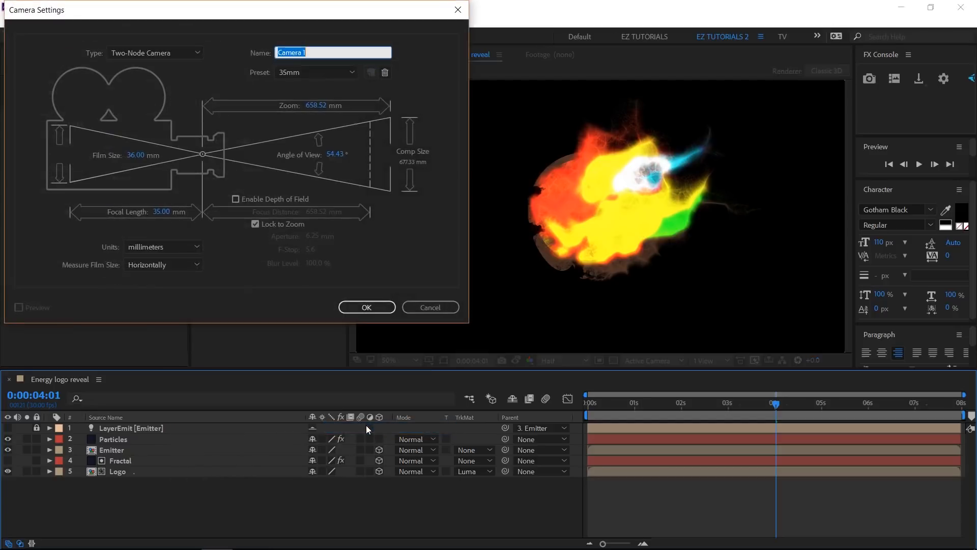
click(367, 307)
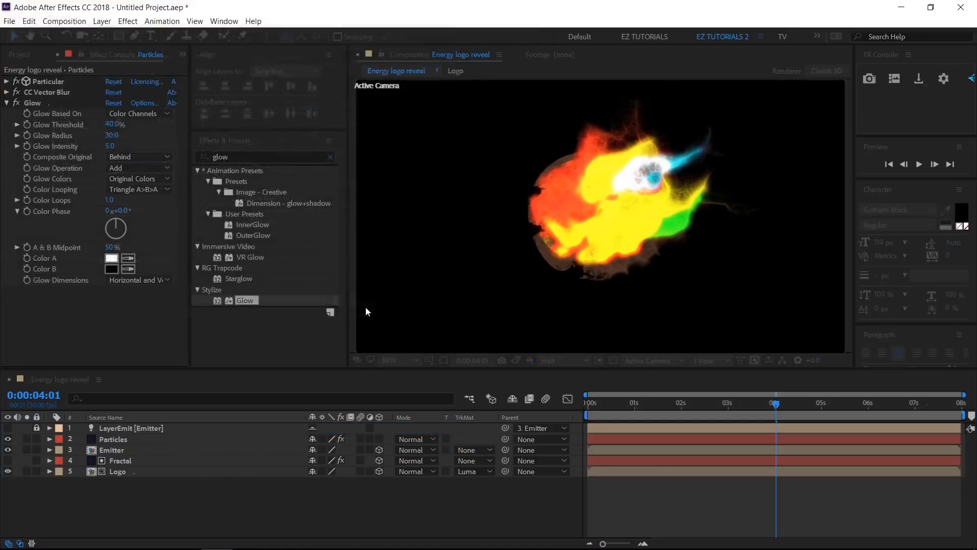
Keyframe the camera's Position at 7 seconds, then set its Z position to -1200 at 0 seconds.
key(p)
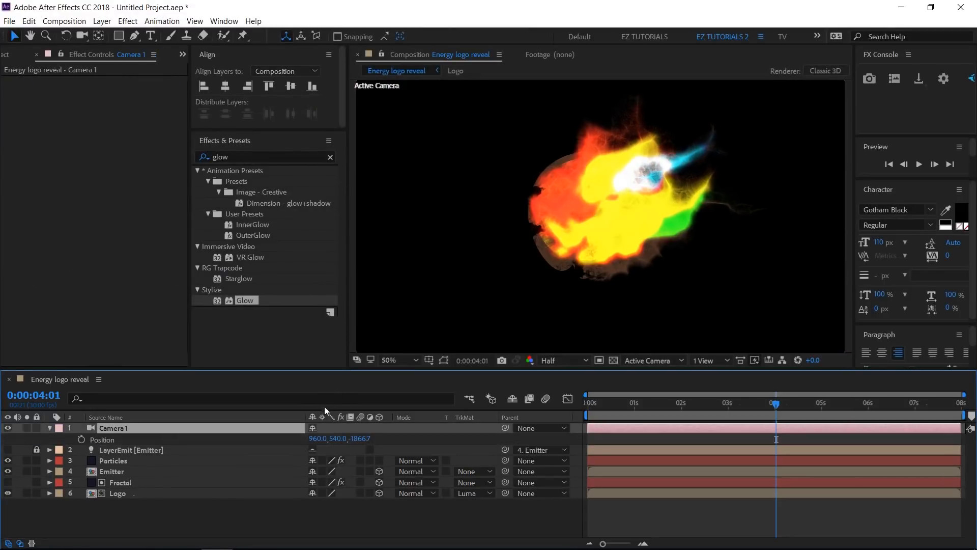
click(915, 408)
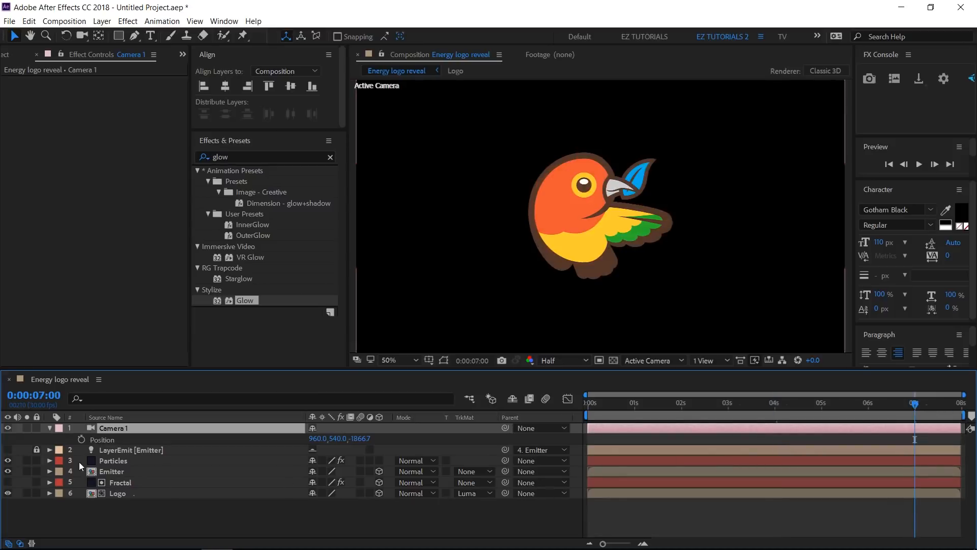
click(80, 439)
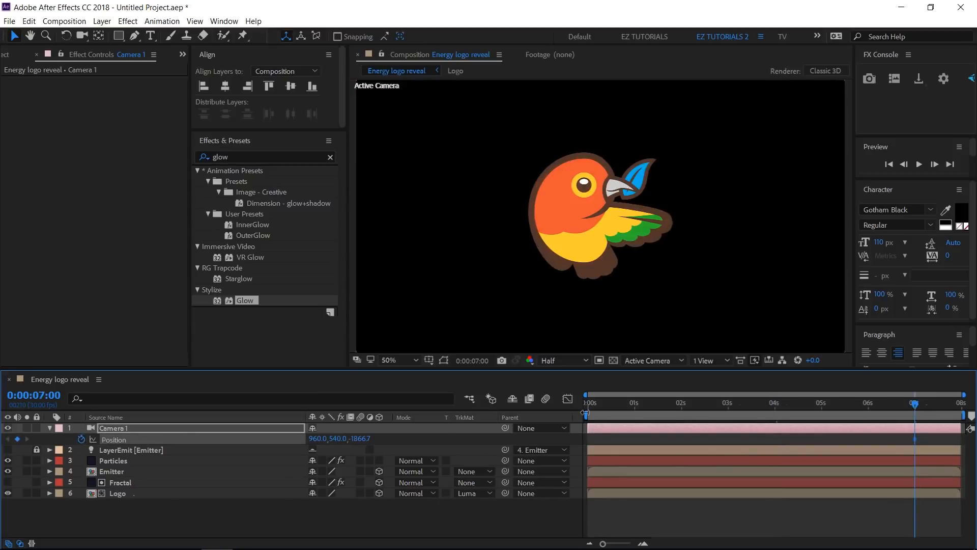
drag(594, 405, 573, 407)
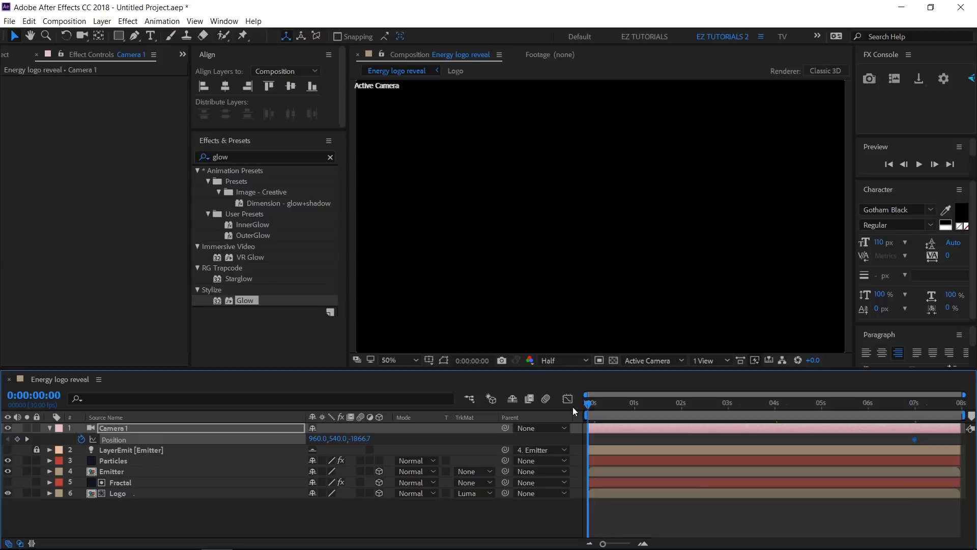
click(363, 438)
text(-1)
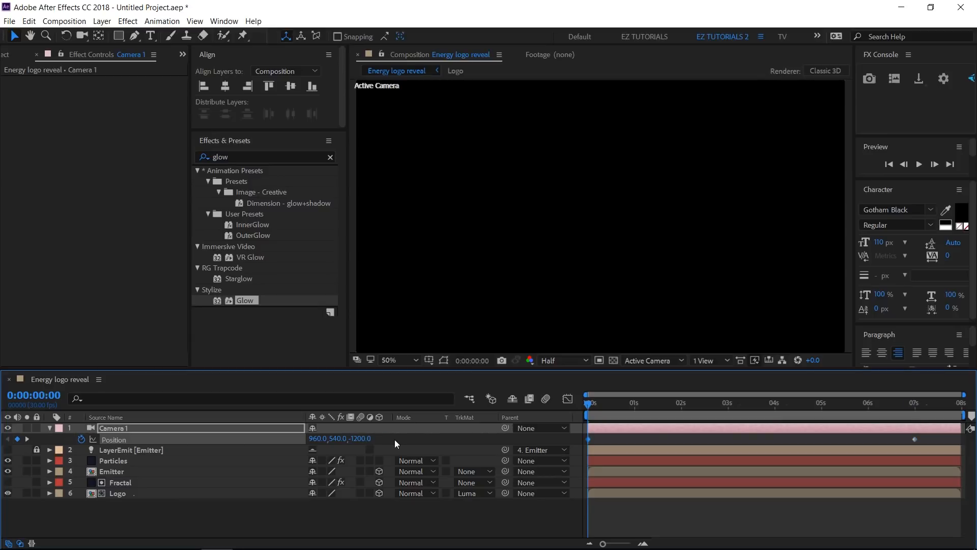
Add background.png from the project beneath all layers of the Energy logo reveal composition.
click(7, 57)
drag(56, 184, 116, 526)
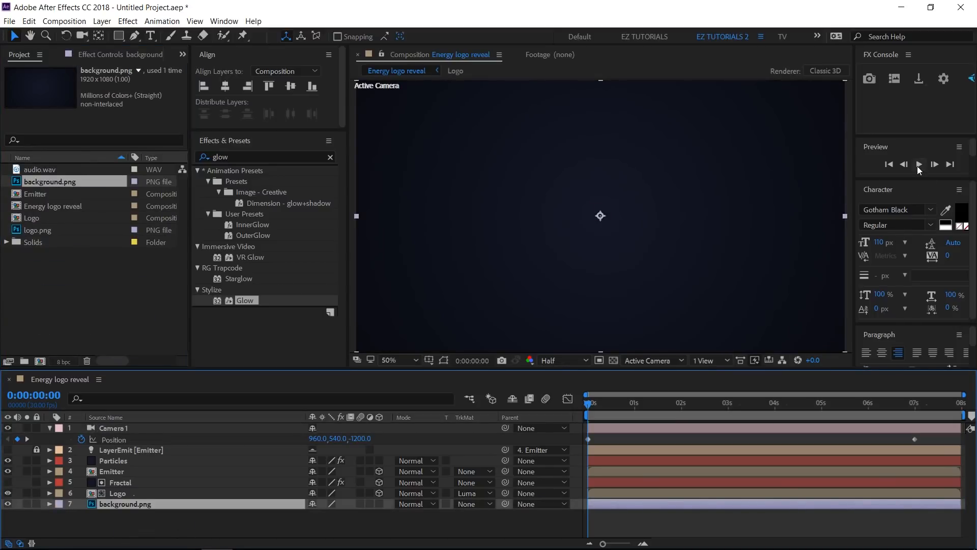
Apply Easy Ease to the camera's Position keyframe at 7 seconds and preview the animation.
drag(925, 437, 909, 445)
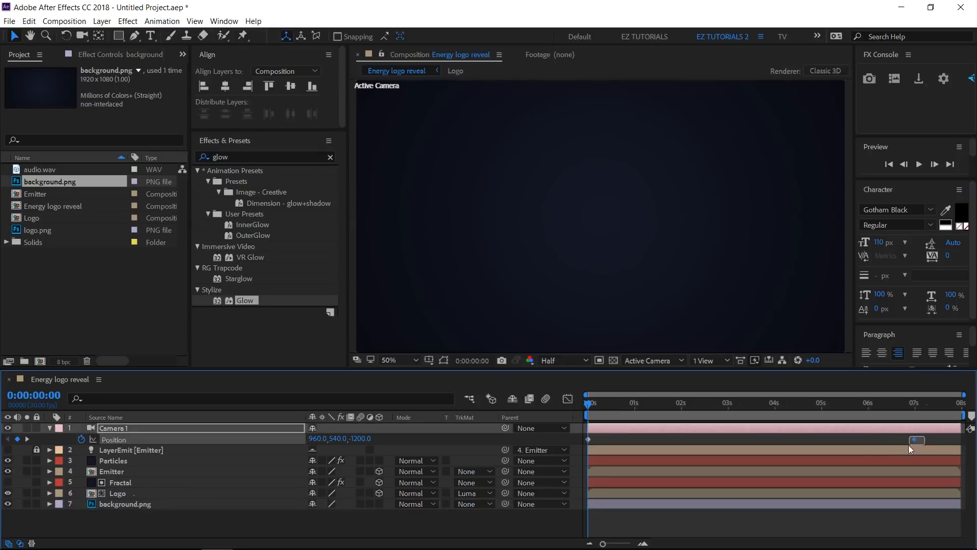
right_click(915, 439)
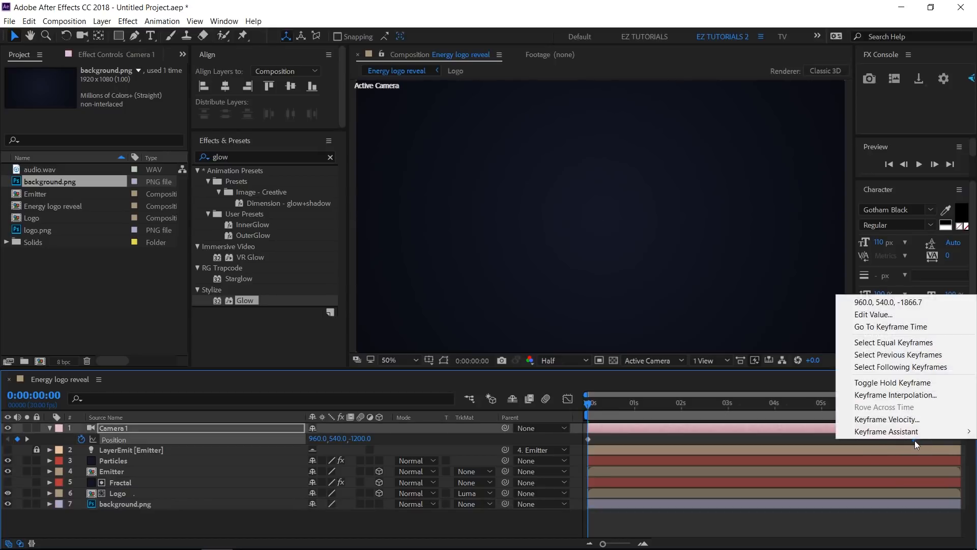
mouse_move(890, 433)
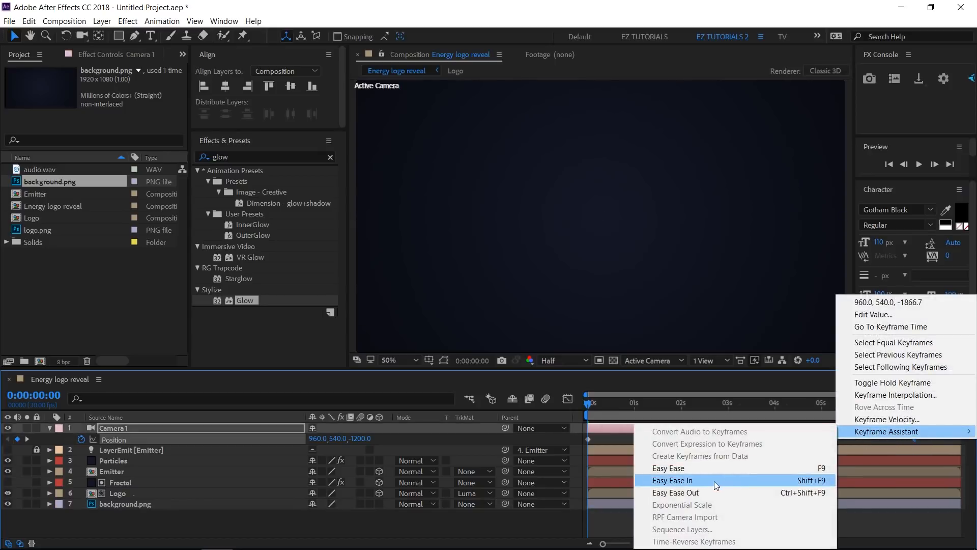
click(697, 471)
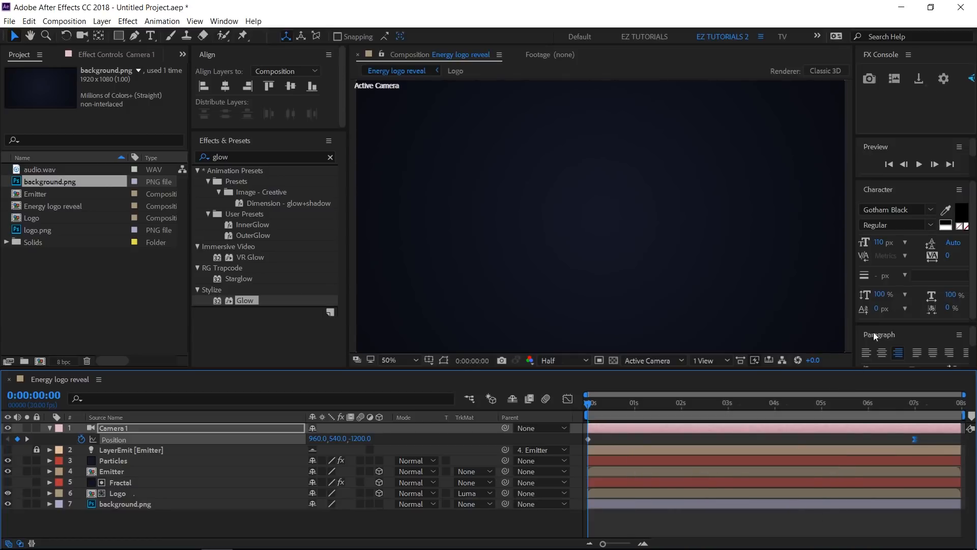
click(920, 166)
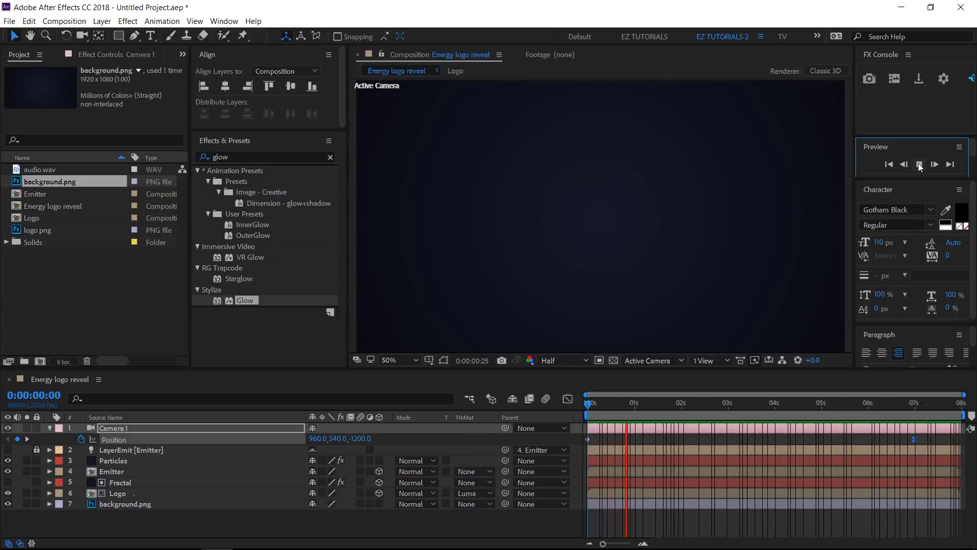